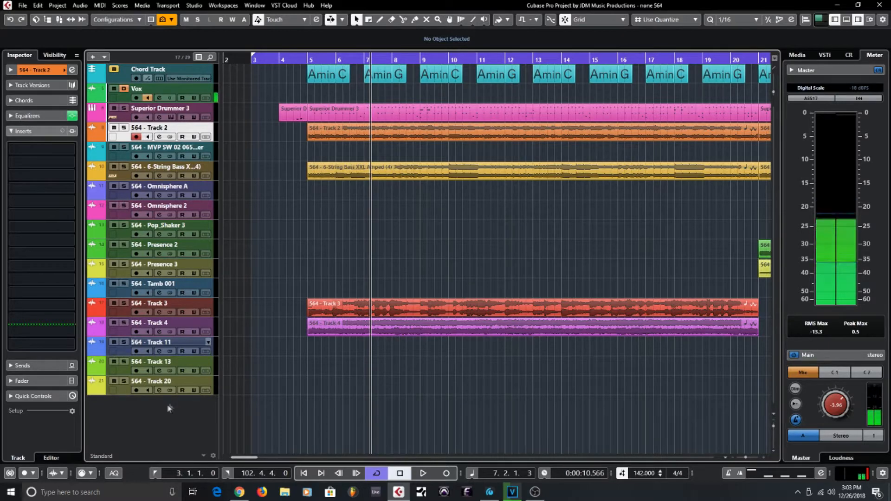
# Step: Add one stereo group track named "fx" with its output routed to Master
pyautogui.rightClick(174, 418)
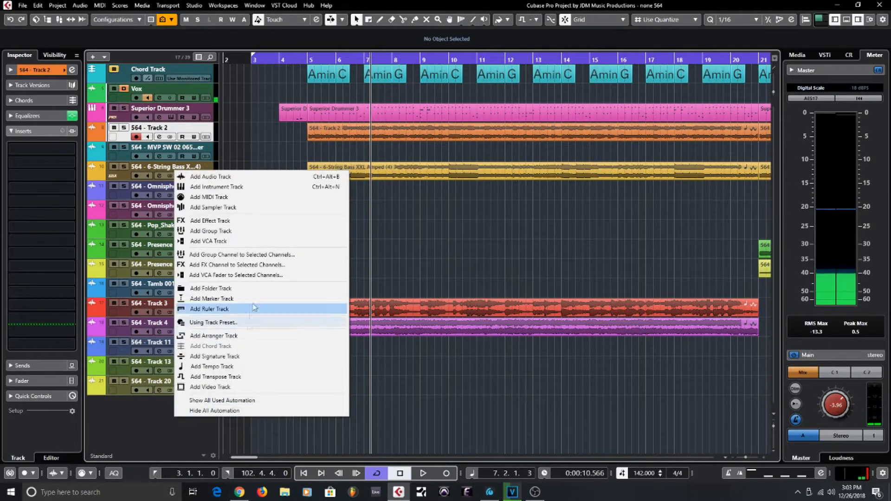
pyautogui.click(241, 230)
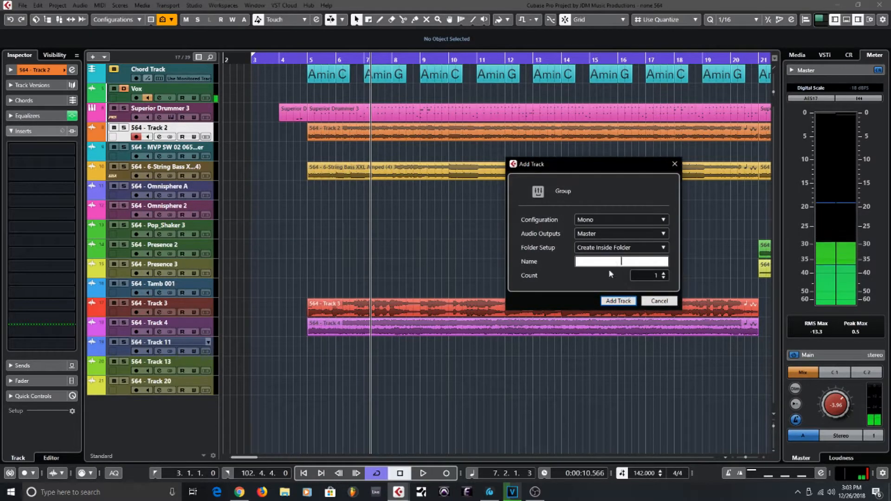
pyautogui.write('fx')
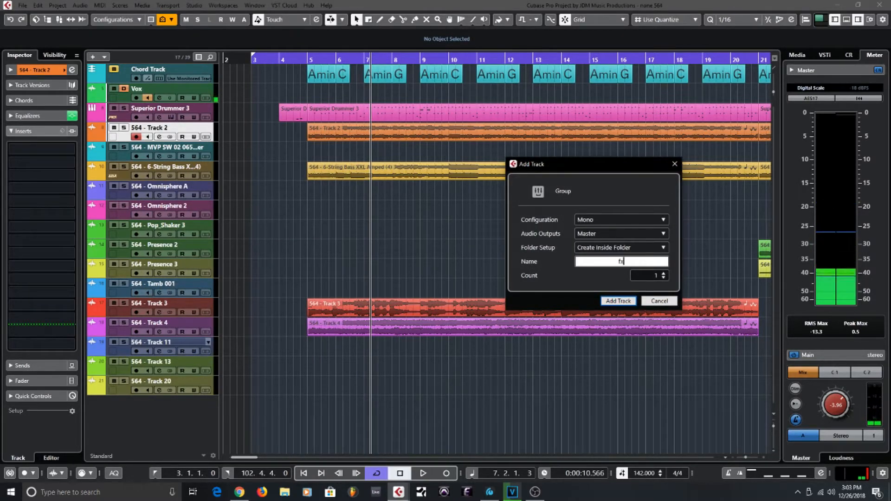
pyautogui.click(594, 221)
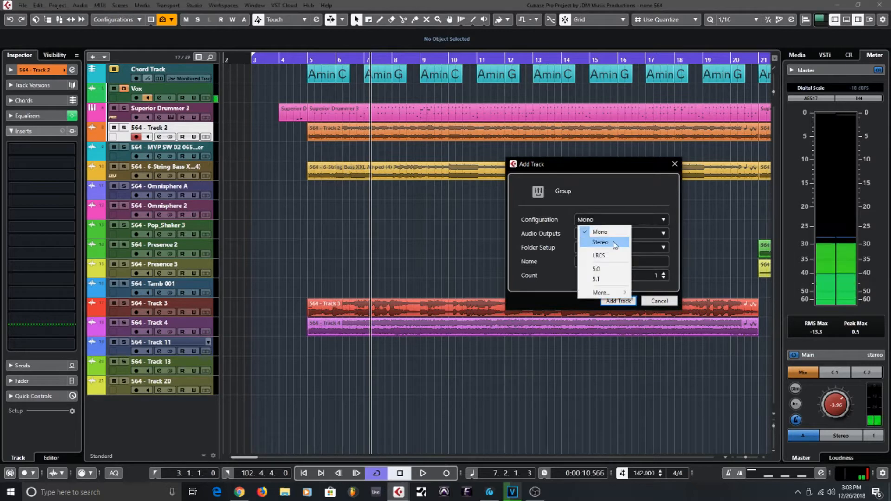
pyautogui.click(601, 242)
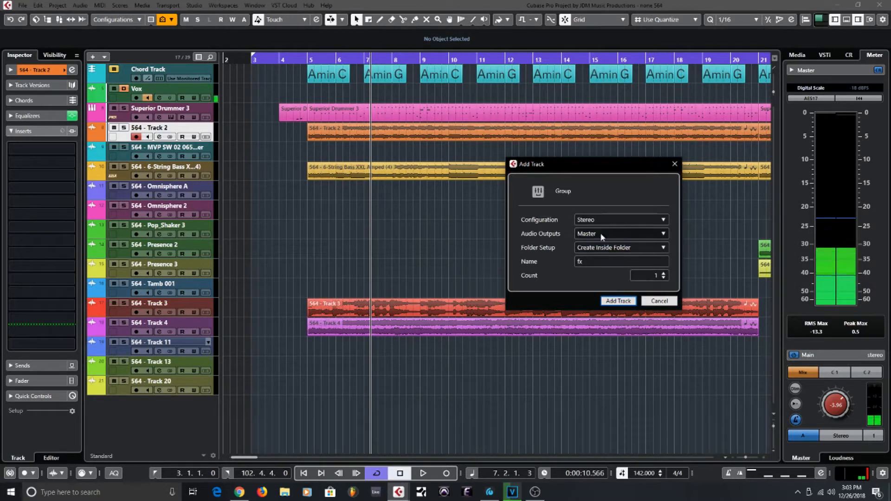
pyautogui.click(624, 301)
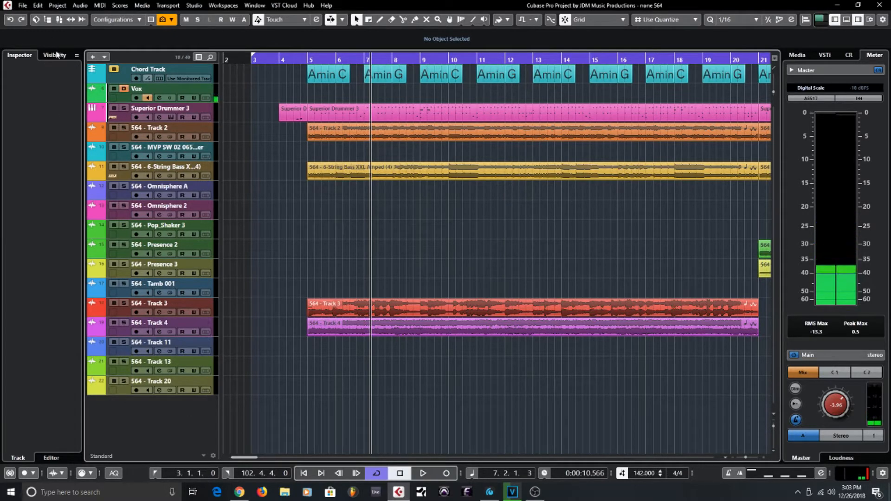
# Step: Show the Group Tracks folder in the track list so its fx track is displayed
pyautogui.click(54, 55)
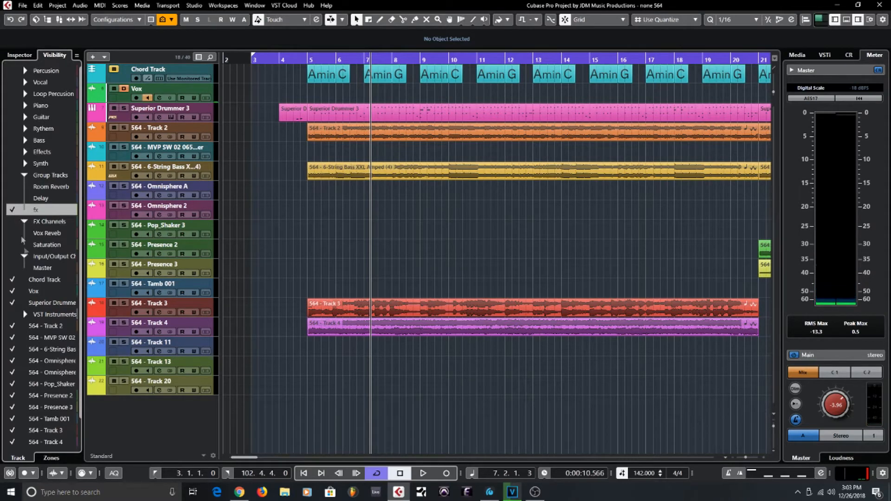
pyautogui.click(23, 261)
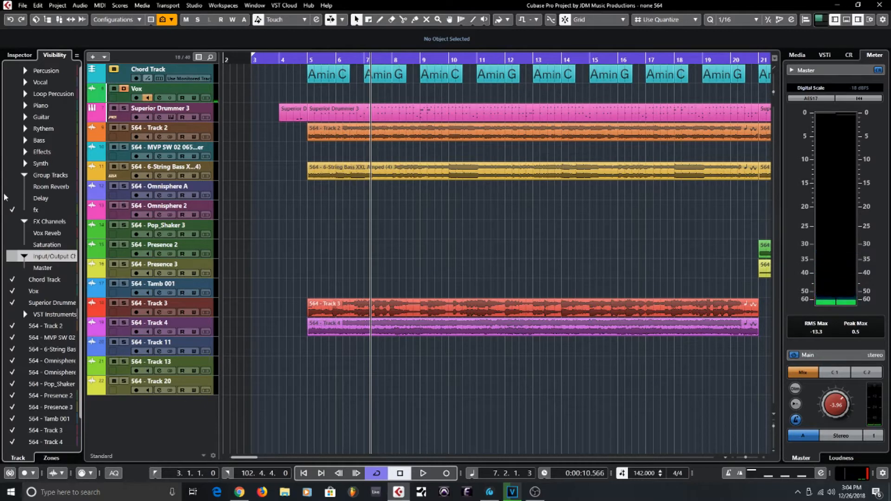
pyautogui.click(20, 189)
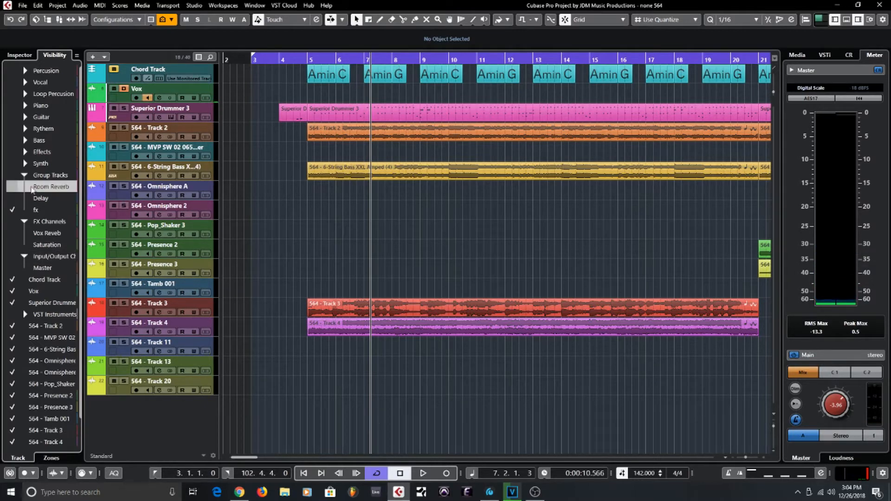
pyautogui.click(26, 176)
pyautogui.click(25, 175)
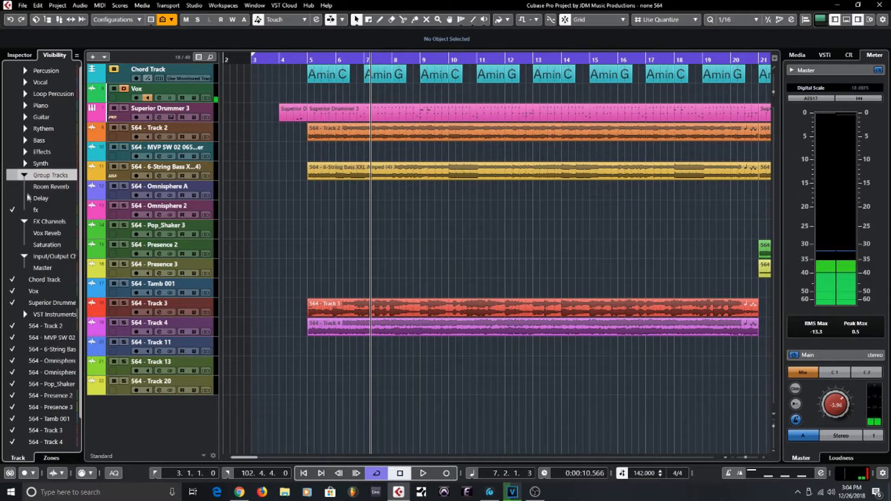
pyautogui.click(13, 211)
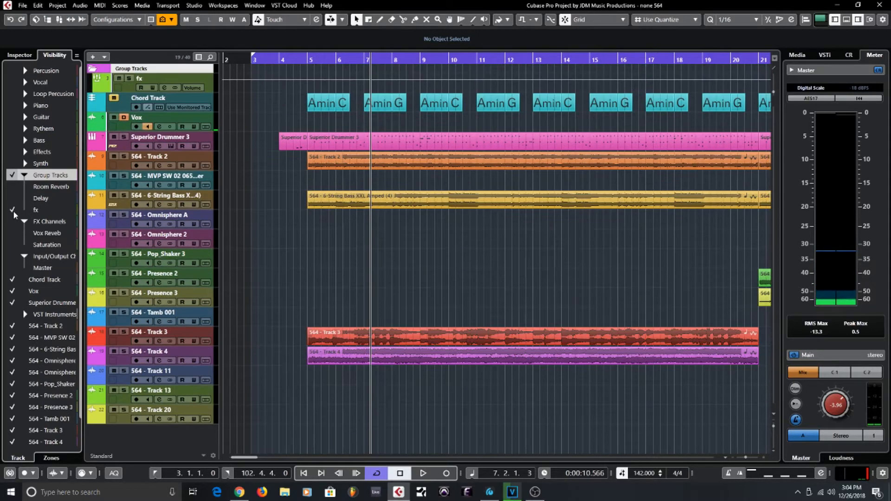
# Step: Load the TR5 CSR Room reverb into the fx group's first insert slot and close its editor
pyautogui.click(101, 84)
pyautogui.click(22, 56)
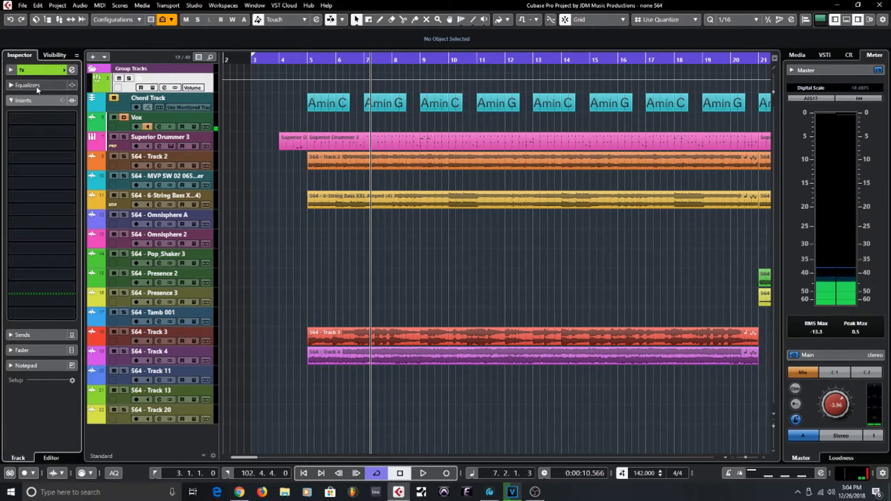
pyautogui.click(25, 117)
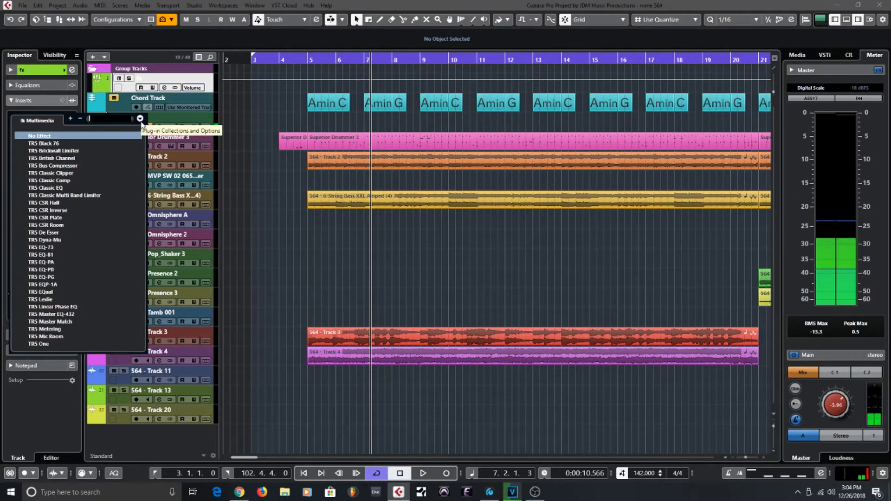
pyautogui.scroll(-4, 69, 278)
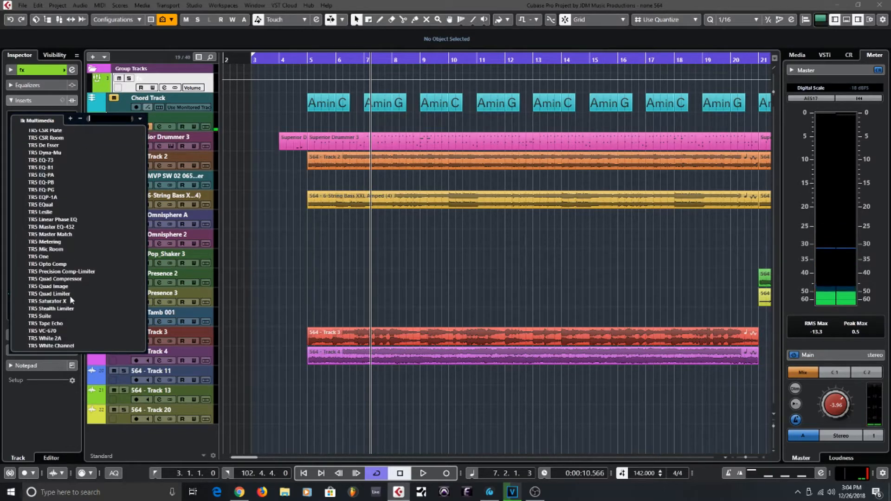
pyautogui.scroll(-1, 92, 314)
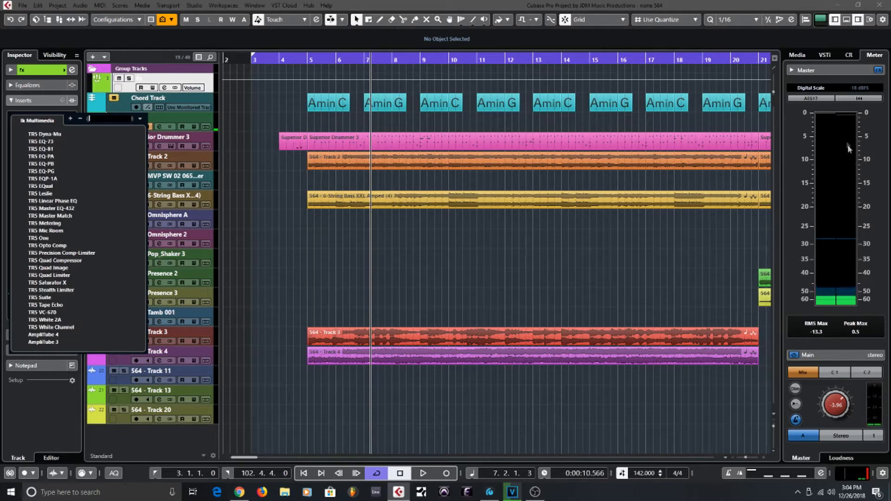
pyautogui.click(798, 55)
pyautogui.click(797, 55)
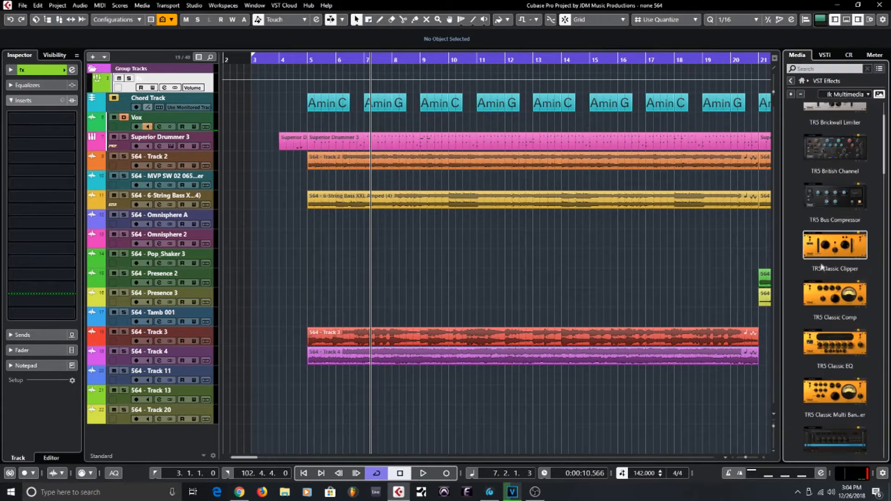
pyautogui.scroll(-4, 822, 265)
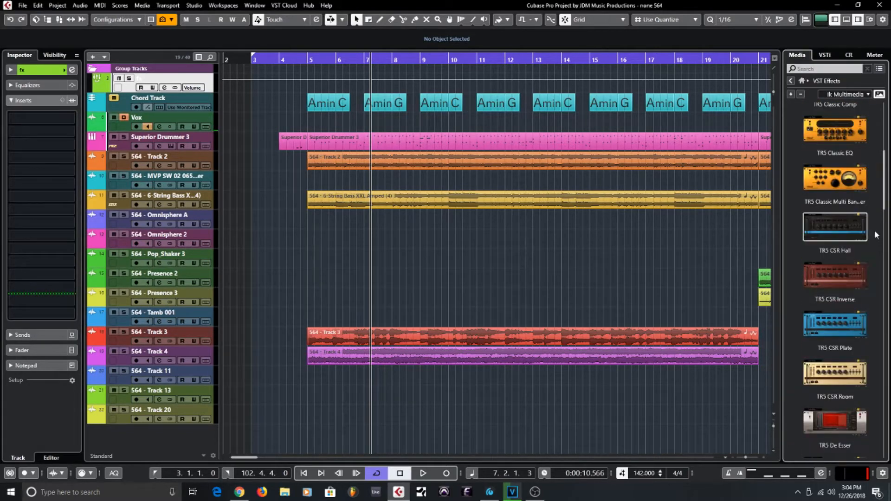
pyautogui.moveTo(863, 236); pyautogui.dragTo(30, 126)
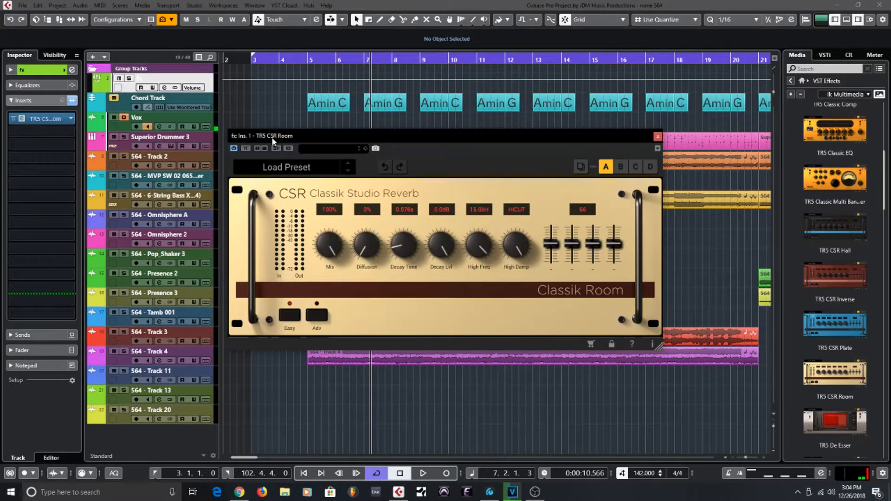
pyautogui.click(657, 137)
# Step: Solo the 564 - Track 2 audio track and play it back
pyautogui.click(175, 162)
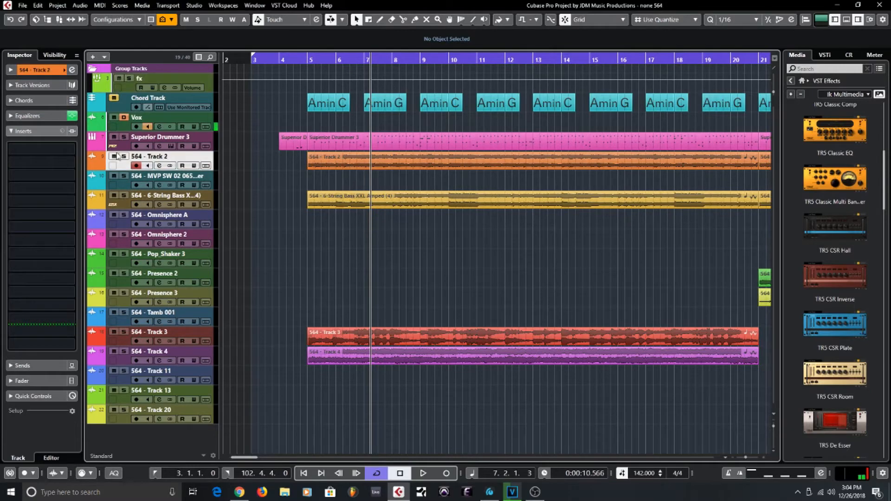
pyautogui.click(123, 157)
pyautogui.press('space')
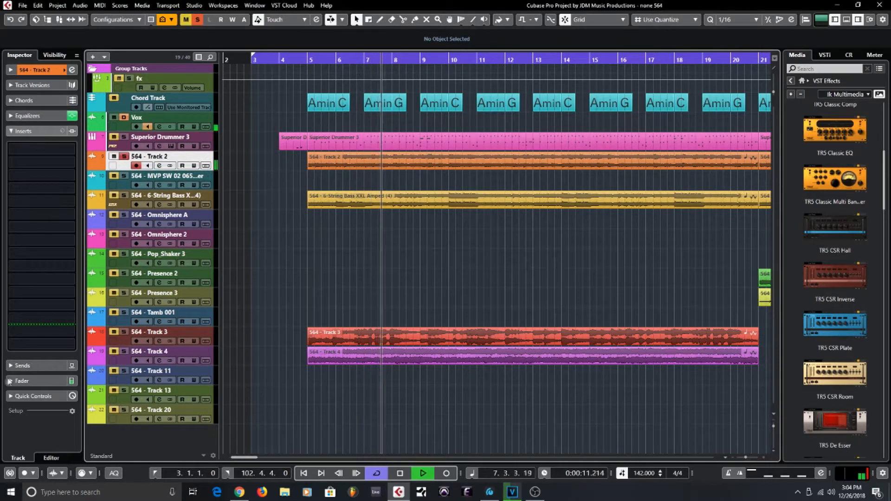
# Step: Assign the first send of 564 - Track 2 to the fx group and activate it
pyautogui.click(34, 366)
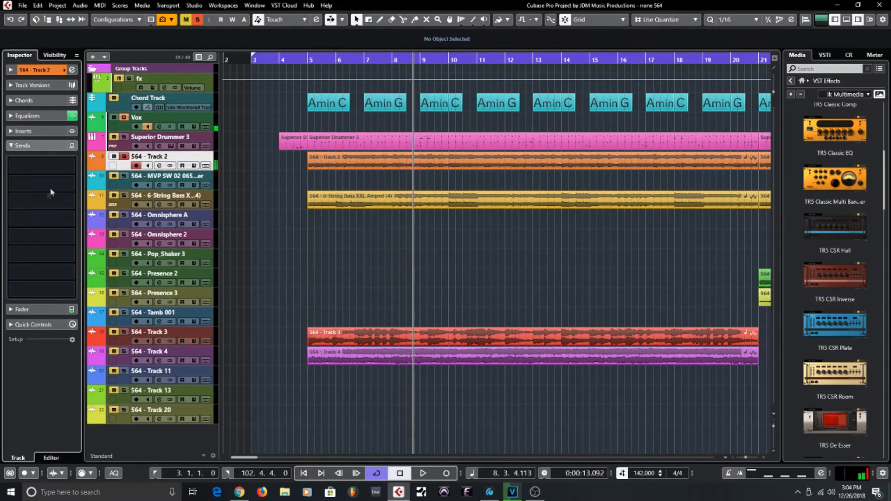
pyautogui.click(51, 165)
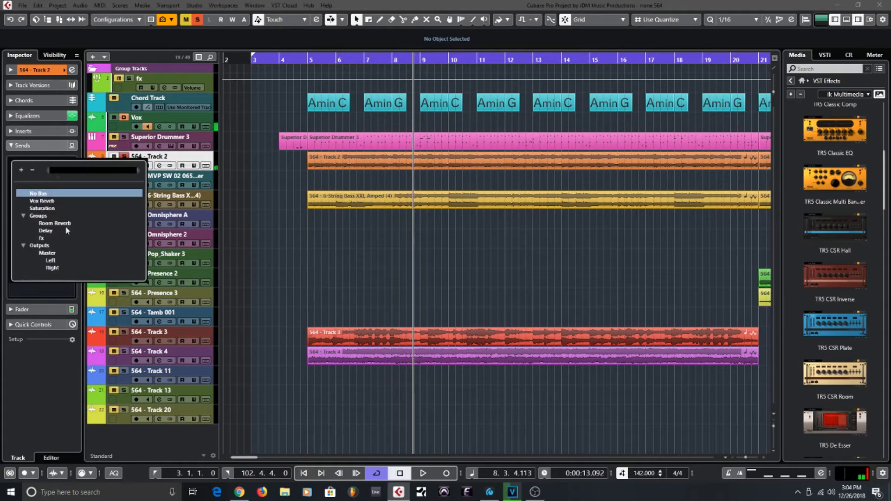
pyautogui.click(43, 238)
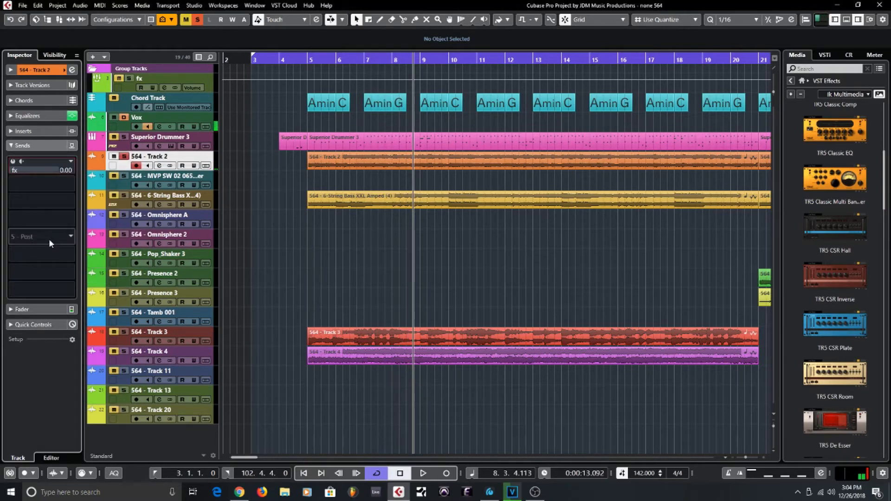
pyautogui.click(13, 161)
# Step: Play the soloed 564 - Track 2 from bar 4 with the fx send active
pyautogui.click(280, 63)
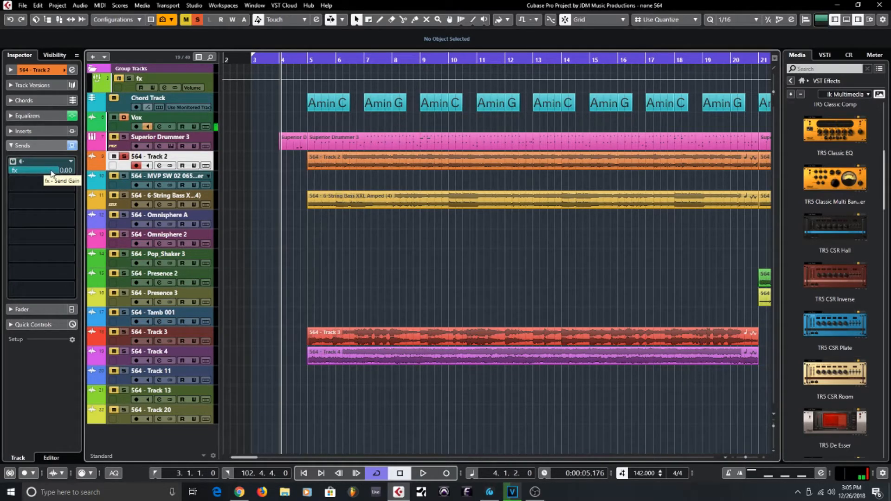
pyautogui.click(21, 162)
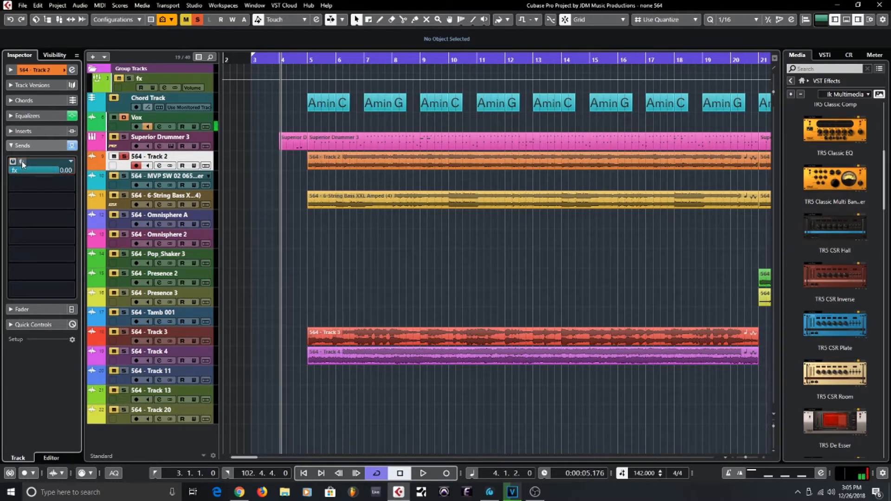
pyautogui.click(21, 161)
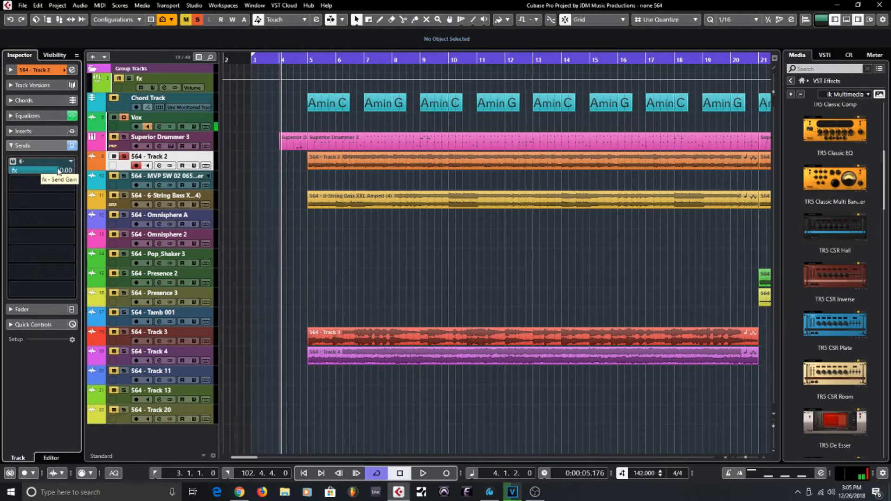
pyautogui.press('space')
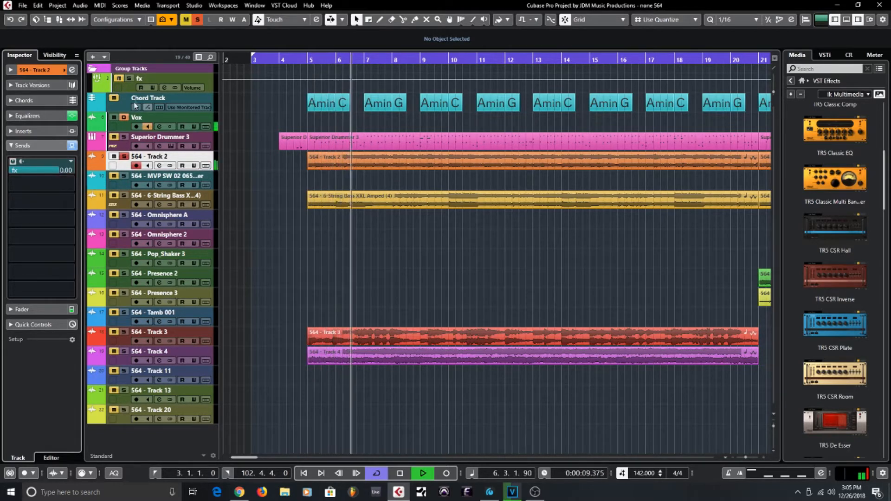
# Step: Put the fx group in solo defeat and lower Track 2's fx send level to -9.96 during playback
pyautogui.click(128, 79)
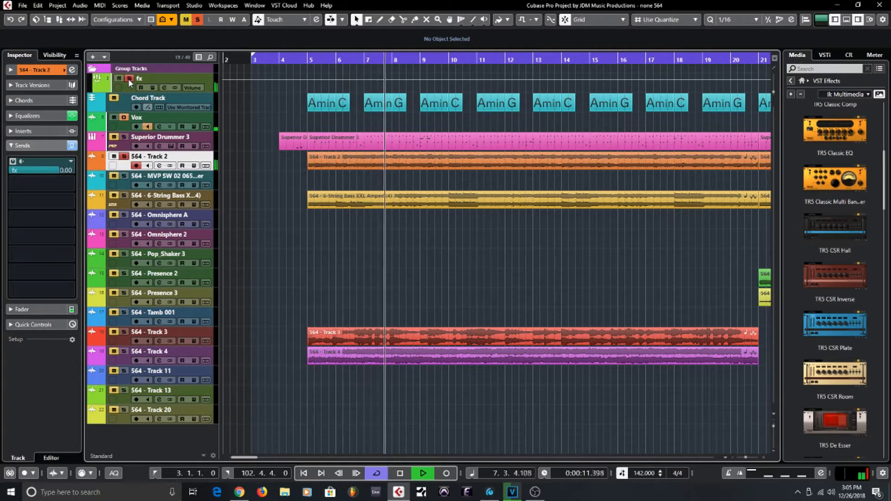
pyautogui.press('space')
pyautogui.press('space')
pyautogui.moveTo(79, 172); pyautogui.dragTo(45, 172)
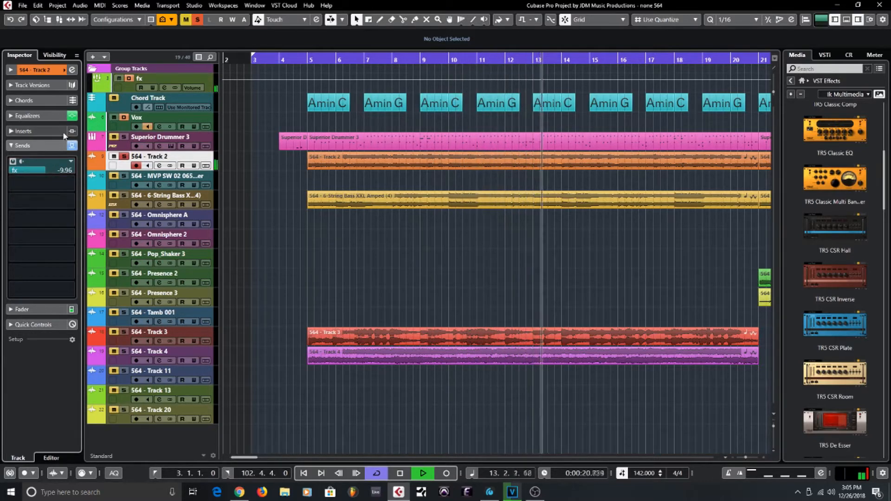
# Step: Load the String Quartet Room insert preset in the fx group's TR5 CSR Room, close the plug-in, and stop playback
pyautogui.click(163, 79)
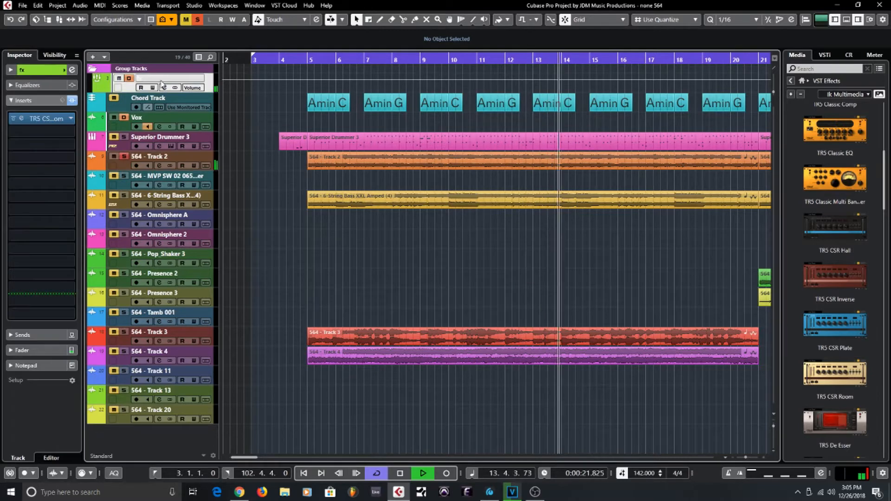
pyautogui.click(22, 118)
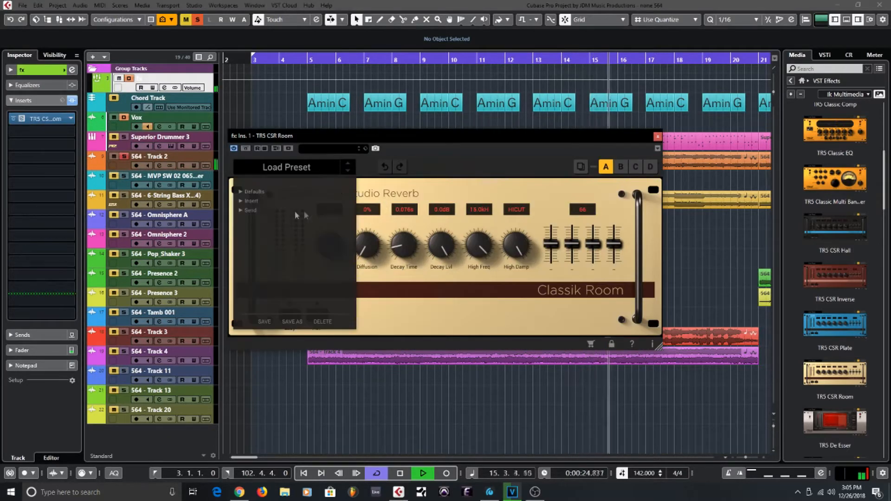
pyautogui.click(241, 201)
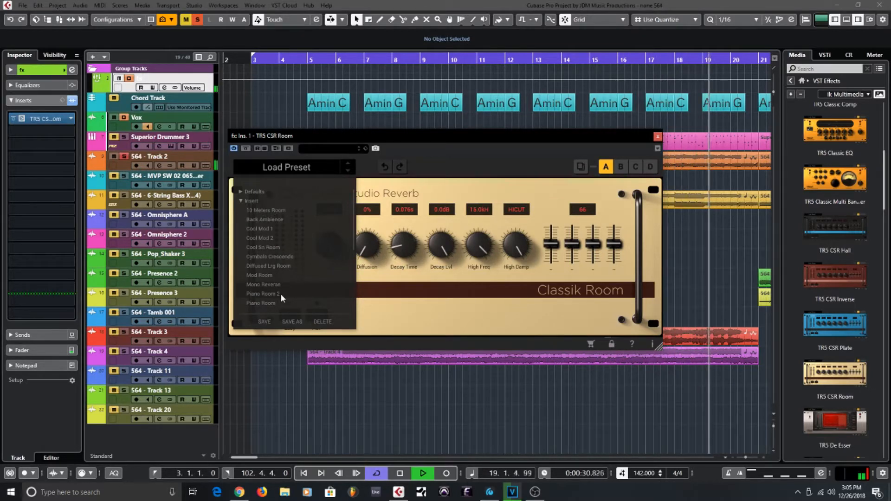
pyautogui.scroll(-3, 285, 295)
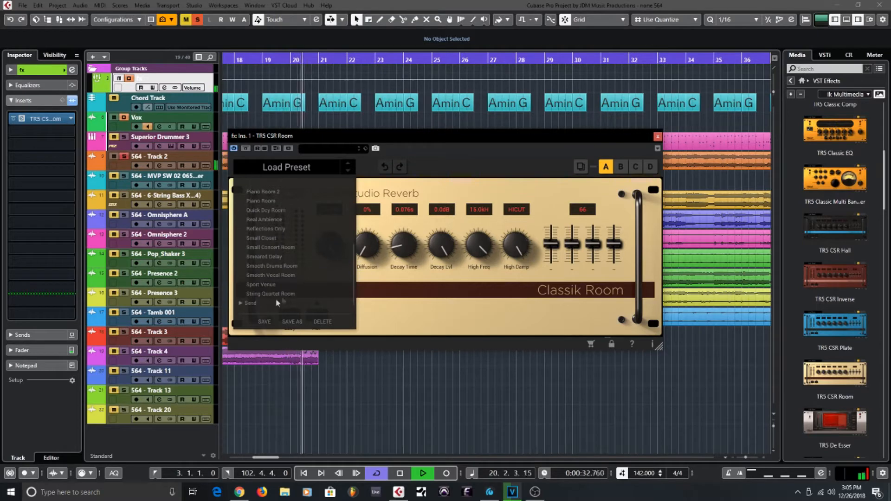
pyautogui.click(258, 292)
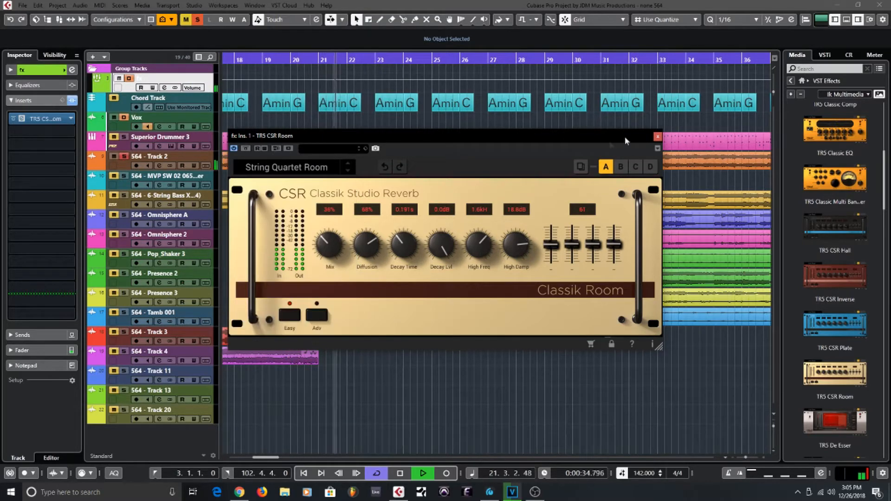
pyautogui.click(656, 137)
pyautogui.press('space')
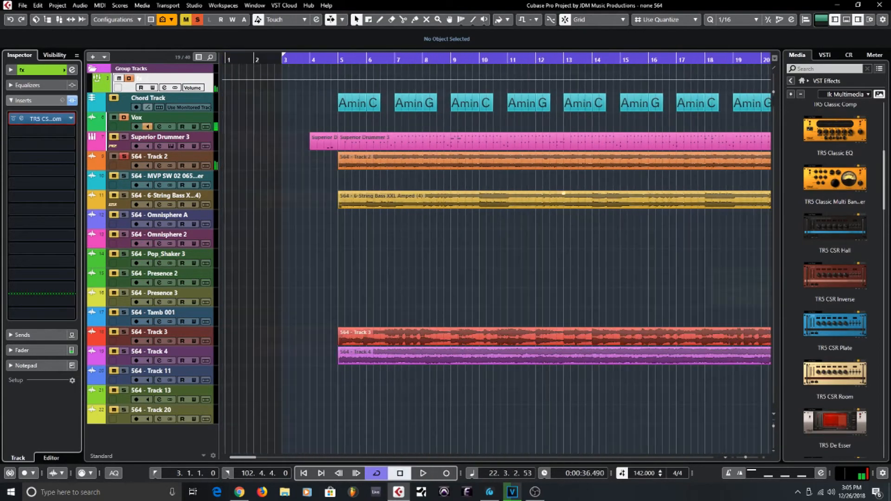
# Step: Play the soloed 564 - Track 2 from the middle of bar 4 with its fx send switched off
pyautogui.click(326, 62)
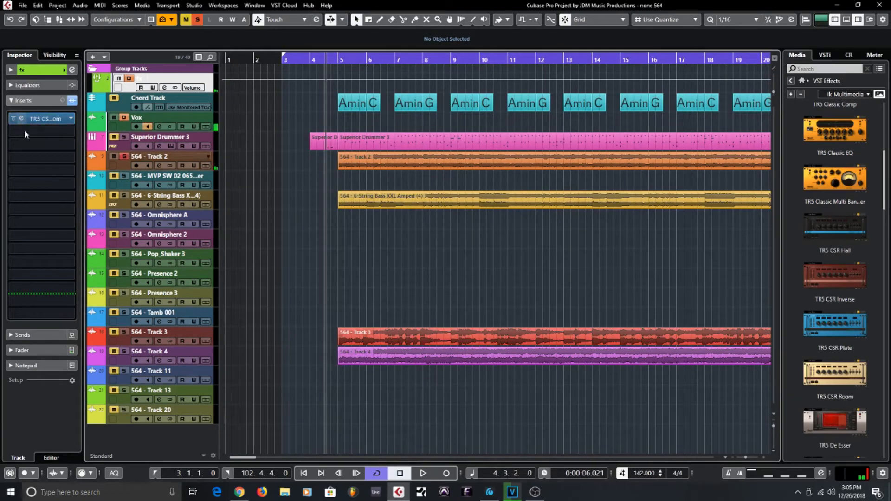
pyautogui.click(153, 160)
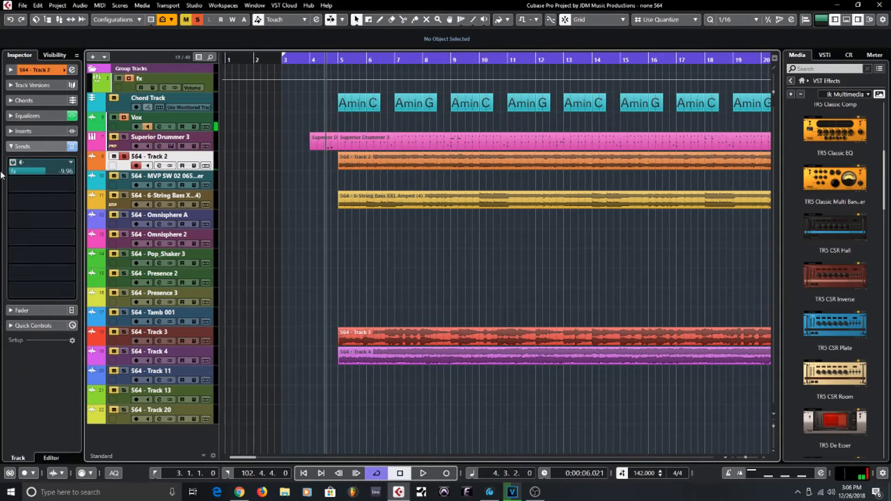
pyautogui.press('space')
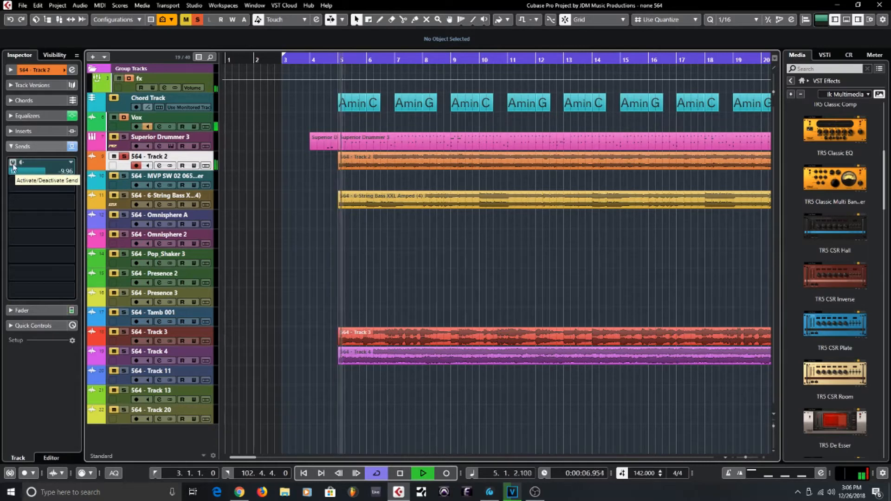
# Step: Assign the second send of 564 - Track 2 to Saturation, set its level to -58.0 and activate it
pyautogui.click(26, 186)
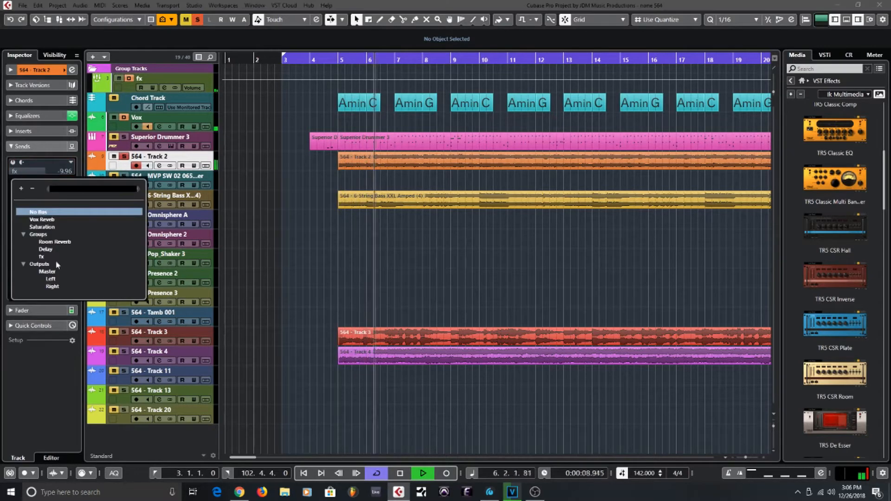
pyautogui.click(46, 227)
pyautogui.press('space')
pyautogui.scroll(-5, 36, 191)
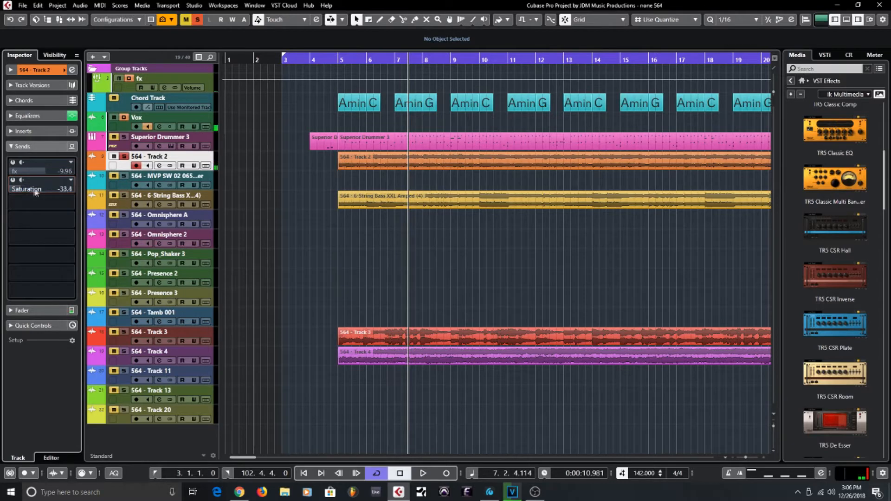
pyautogui.click(13, 180)
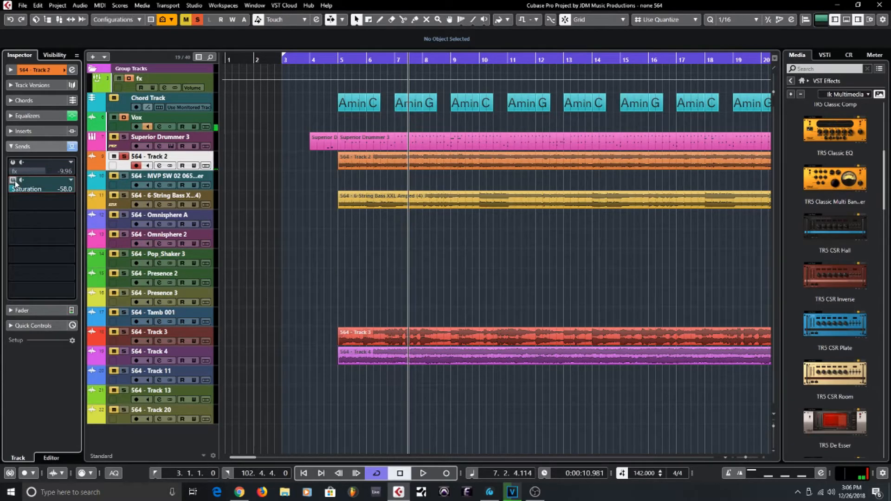
# Step: Reactivate Track 2's fx send and raise it to -8.63 during playback, then bypass the track's sends and stop
pyautogui.press('space')
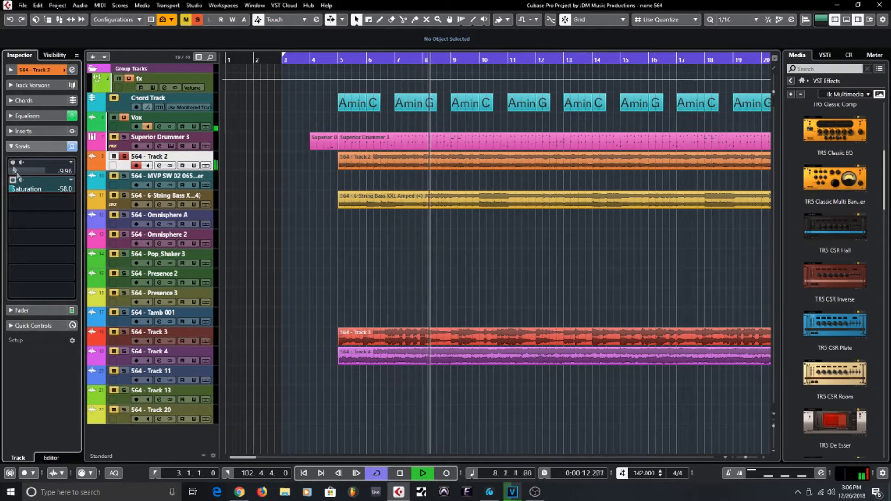
pyautogui.scroll(2, 46, 171)
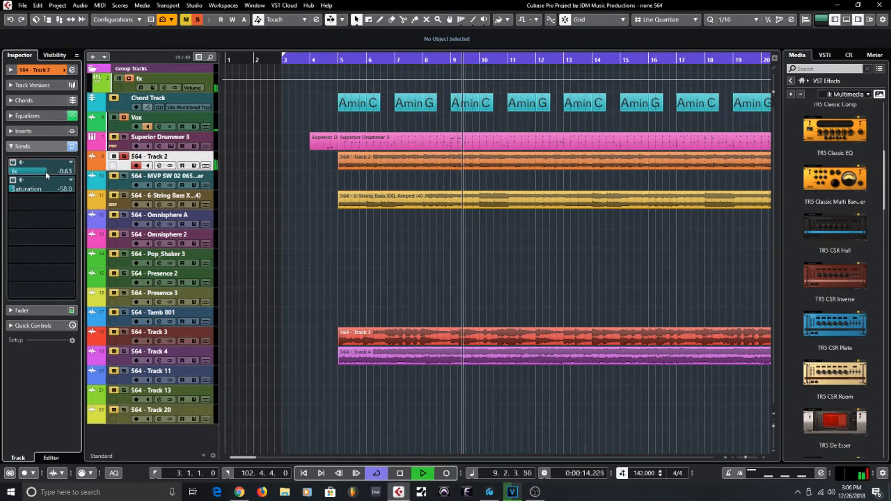
pyautogui.click(71, 146)
pyautogui.press('space')
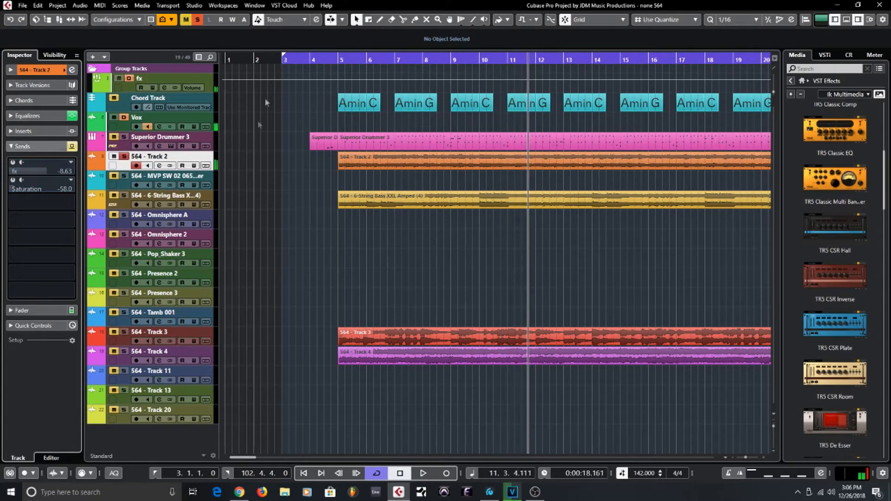
# Step: Unsolo 564 - Track 2, play the full mix from bar 3 with its sends re-enabled, and lower the fx send to -12.6
pyautogui.click(293, 63)
pyautogui.click(123, 156)
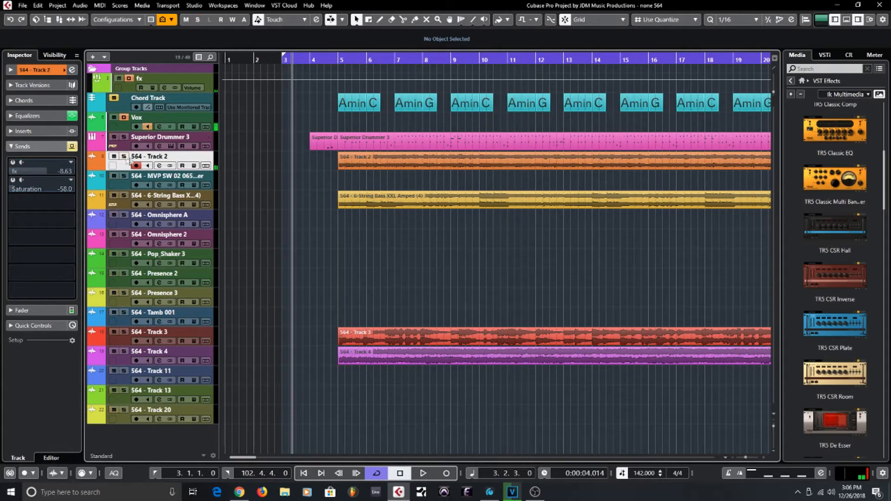
pyautogui.press('space')
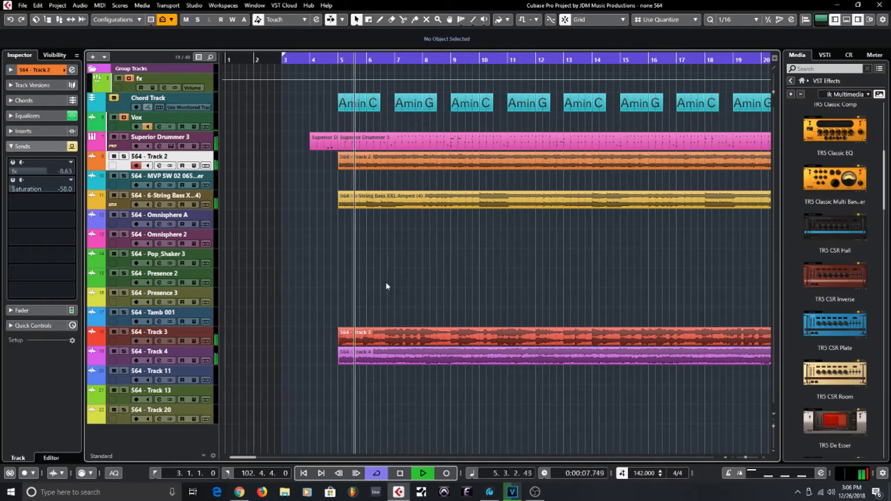
pyautogui.click(73, 146)
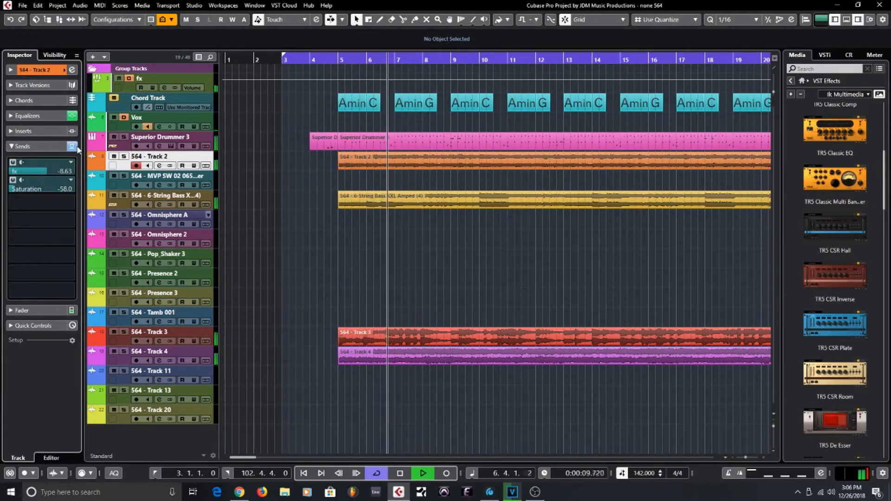
pyautogui.moveTo(43, 168); pyautogui.dragTo(32, 171)
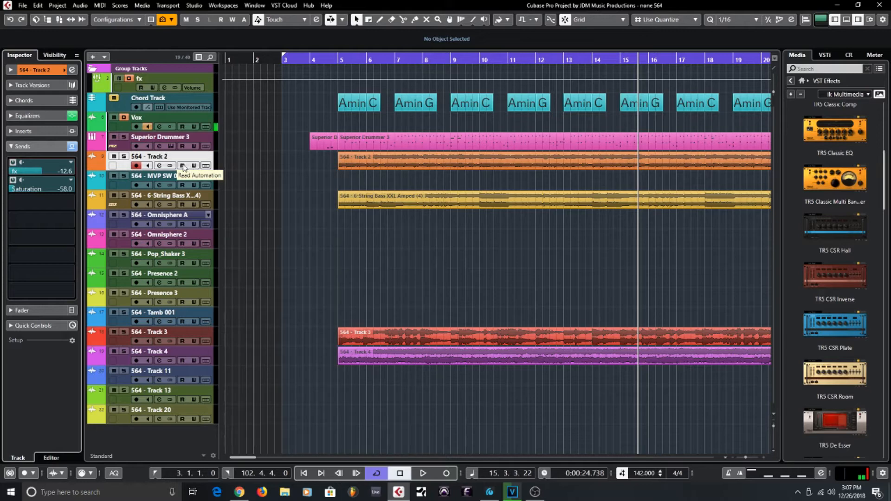
# Step: Turn on the bypassed Saturation Knob insert on the Saturation channel in the MixConsole and view its plug-in settings
pyautogui.click(70, 181)
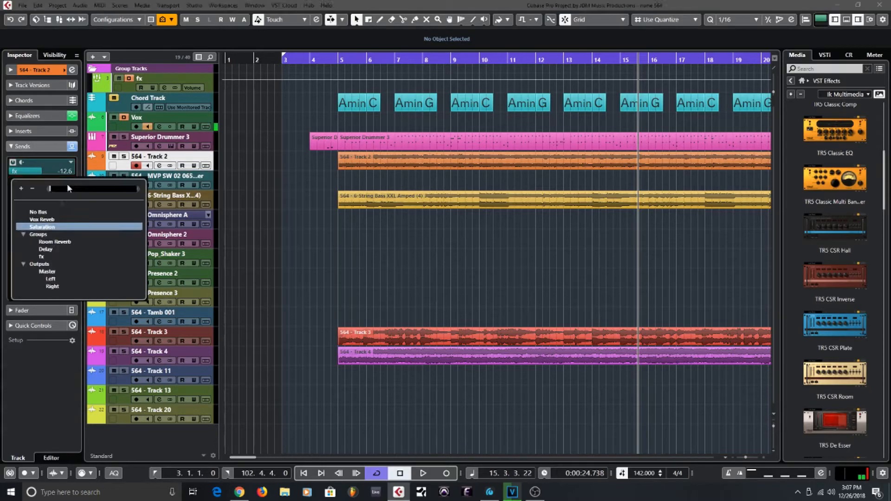
pyautogui.click(22, 410)
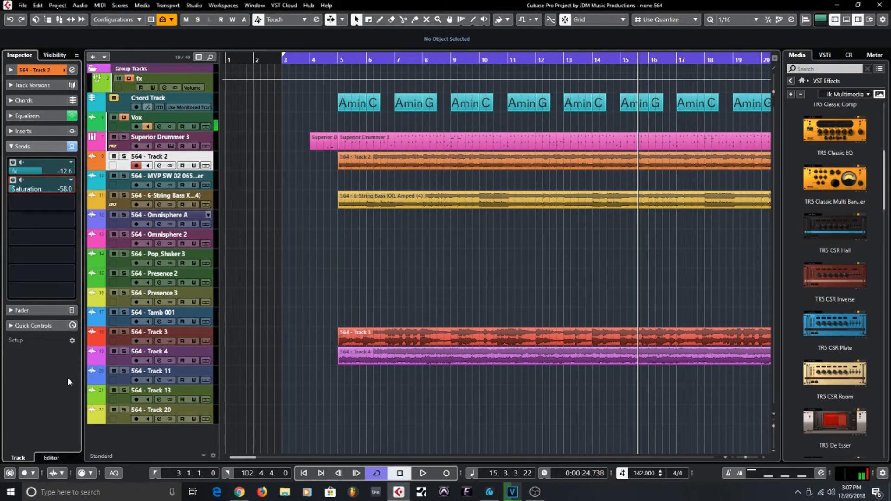
pyautogui.press('F3')
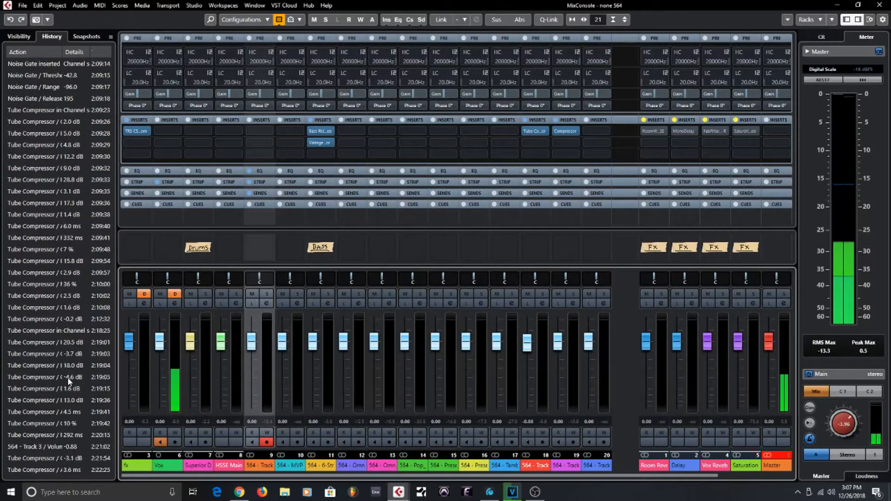
pyautogui.click(735, 120)
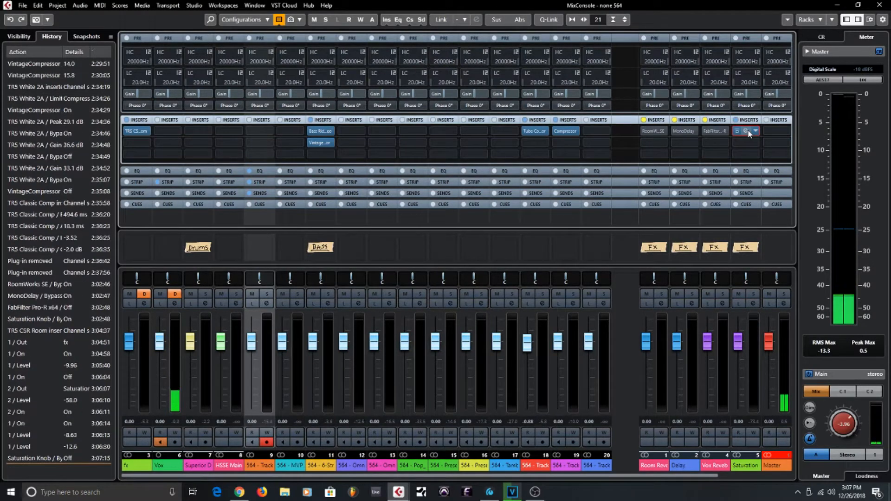
pyautogui.click(747, 132)
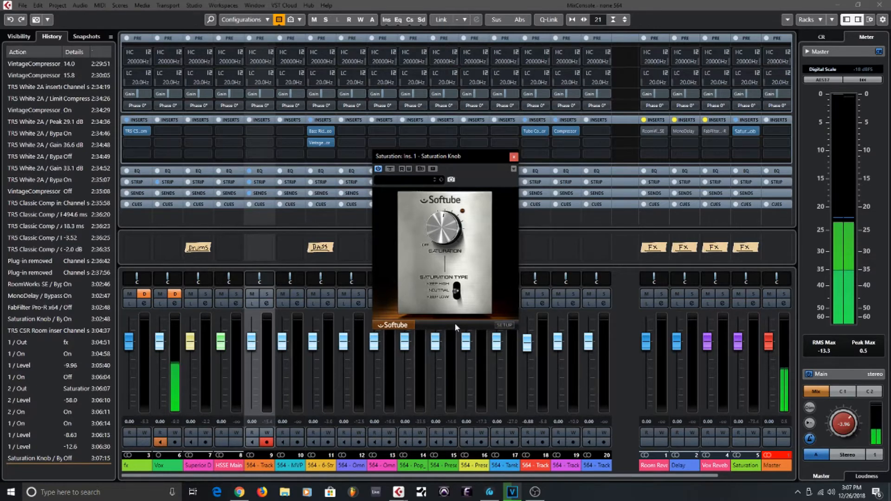
pyautogui.click(513, 157)
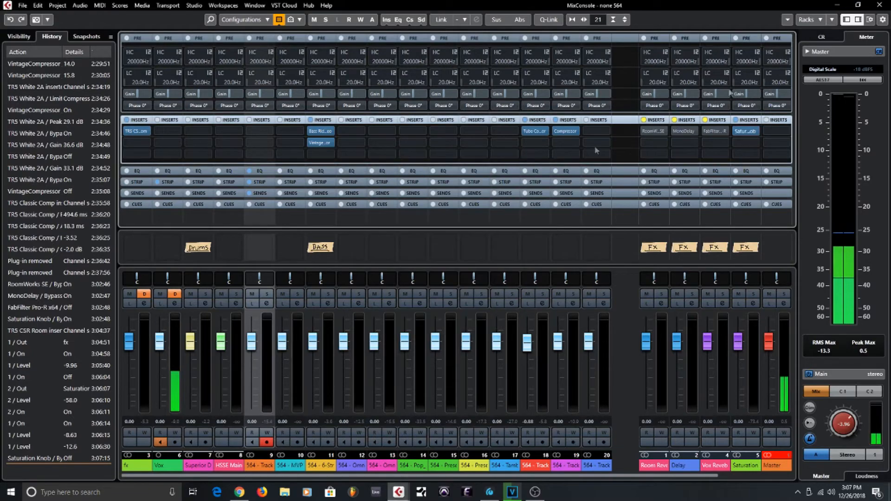
pyautogui.press('F3')
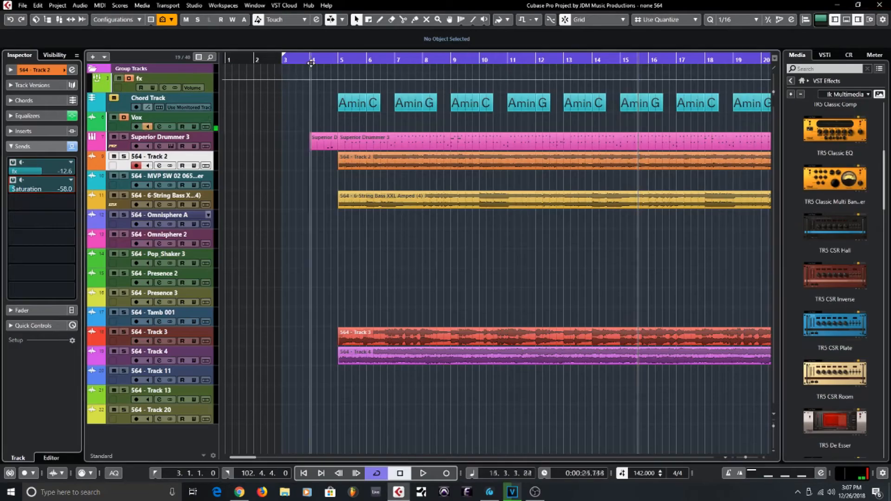
# Step: Play the full mix from bar 4 and compare it with 564 - Track 2's sends bypassed and enabled
pyautogui.click(311, 63)
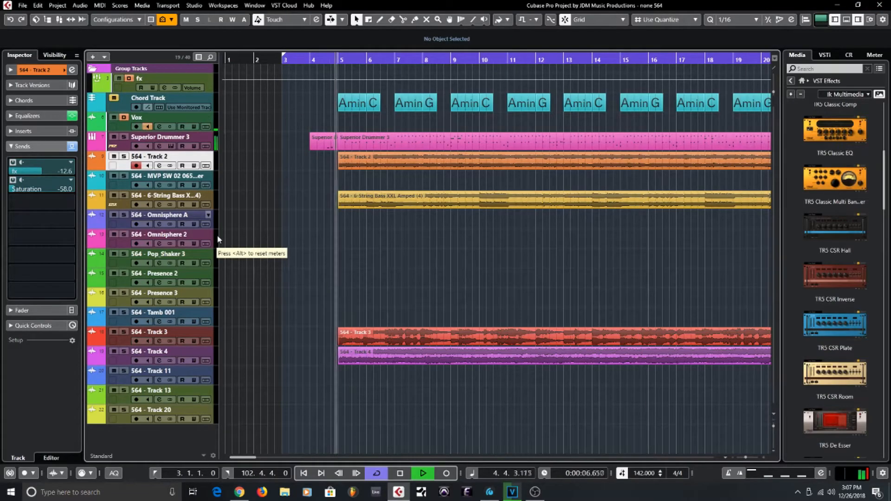
pyautogui.click(73, 148)
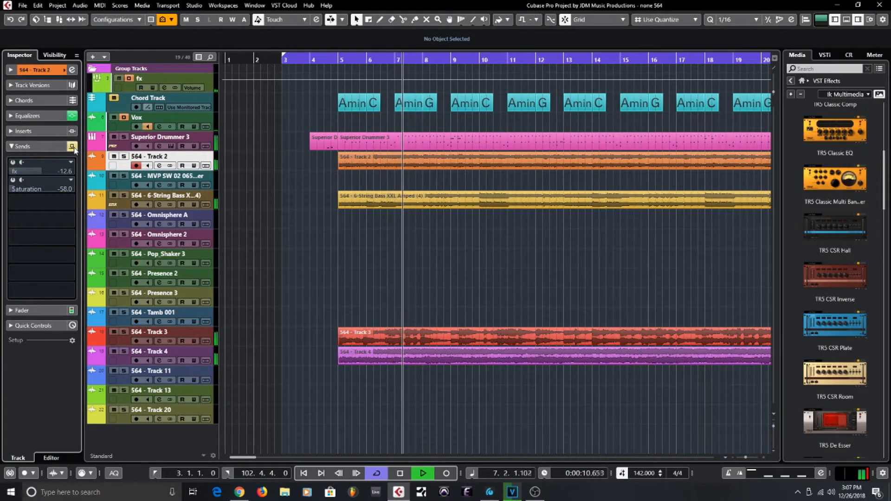
pyautogui.click(73, 147)
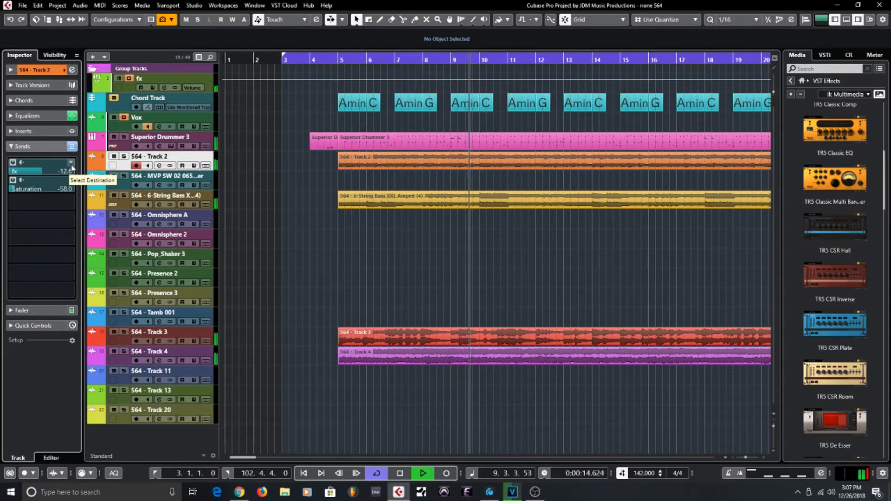
# Step: Turn on the RoomWorks SE, MonoDelay and FabFilter Pro-R inserts on the Room Reverb, Delay and Vox Reverb channels
pyautogui.press('F3')
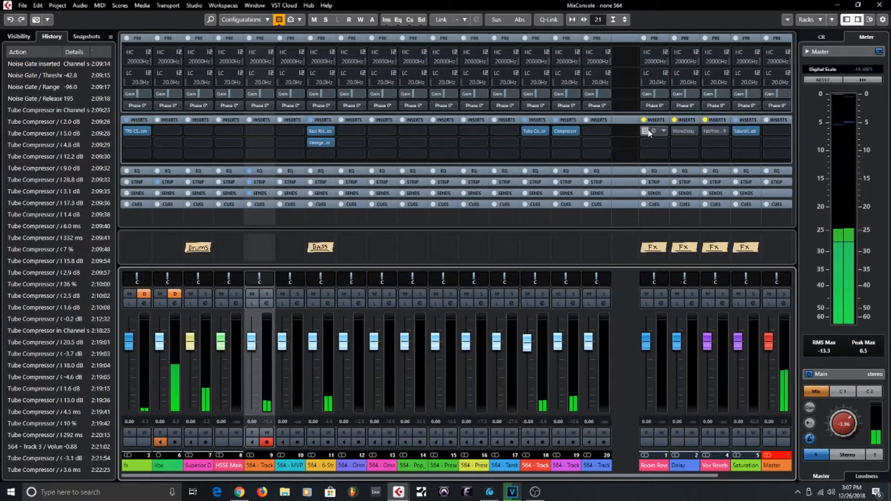
pyautogui.click(645, 132)
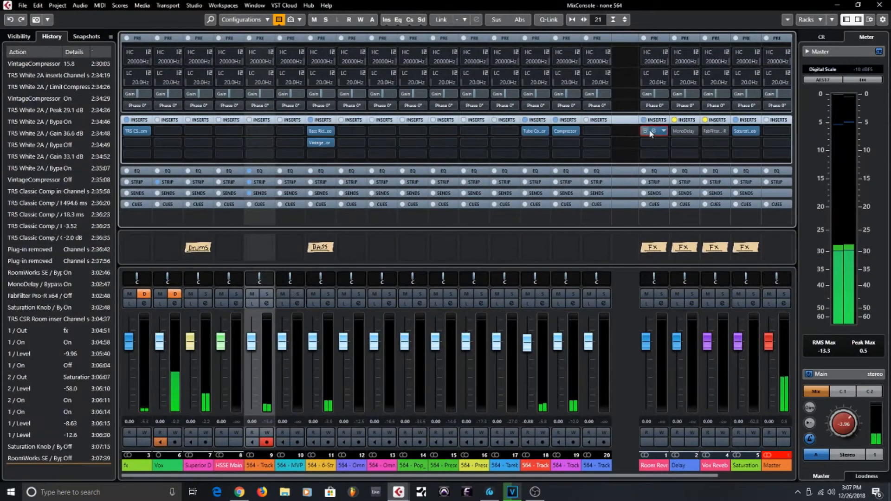
pyautogui.click(676, 132)
pyautogui.click(707, 131)
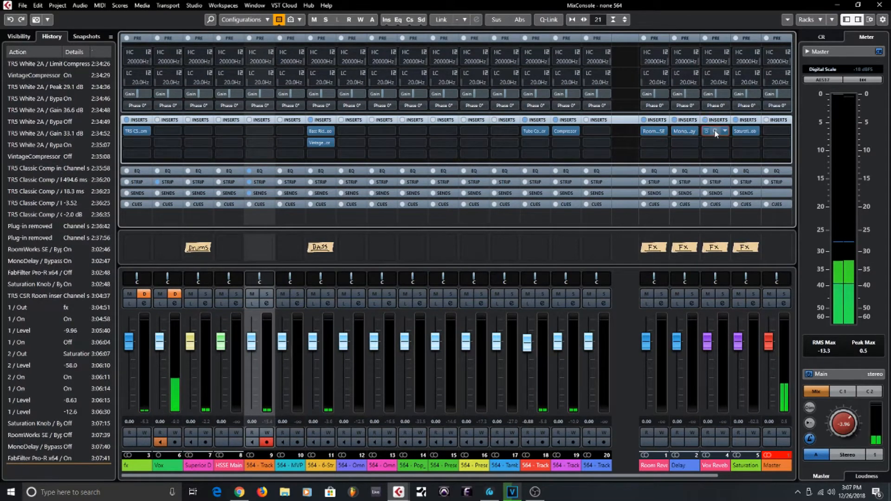
# Step: Review the FabFilter Pro-R, MonoDelay and RoomWorks SE plug-in settings on the FX channels, closing each window
pyautogui.click(715, 132)
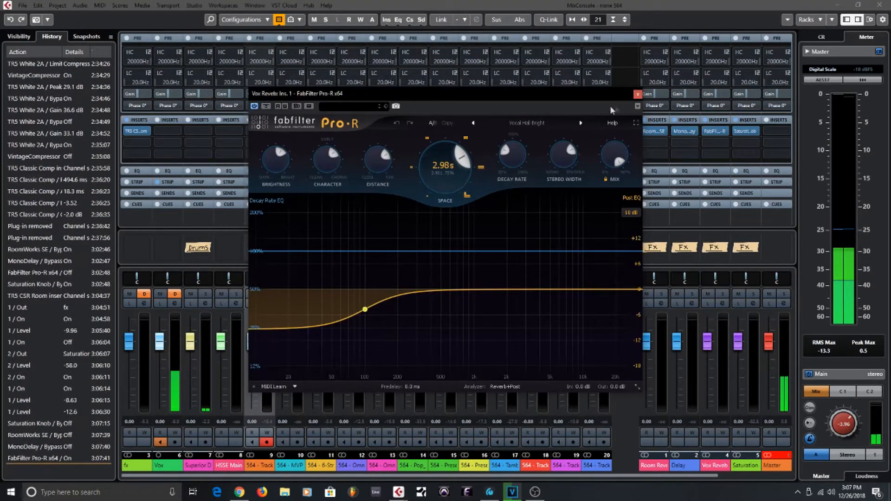
pyautogui.click(637, 95)
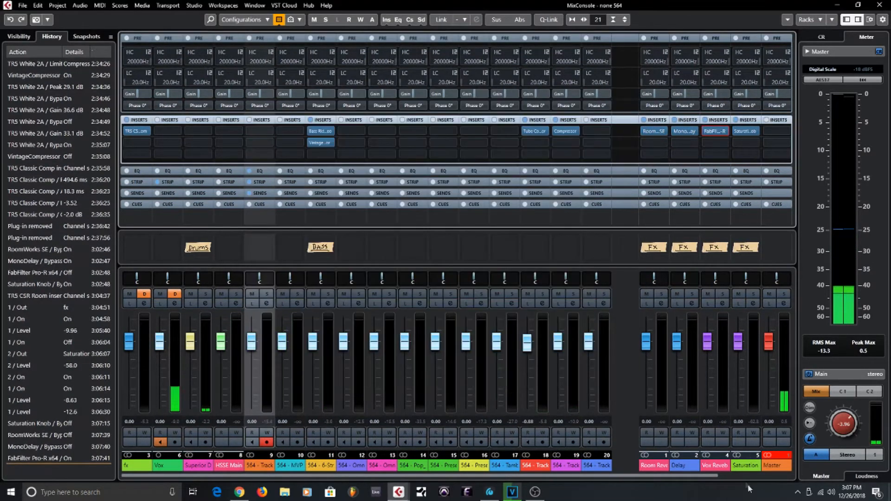
pyautogui.click(684, 131)
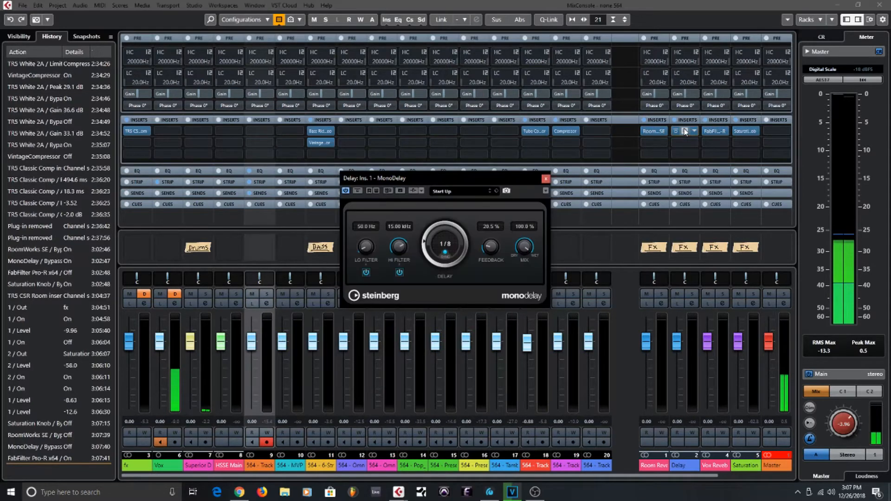
pyautogui.click(546, 178)
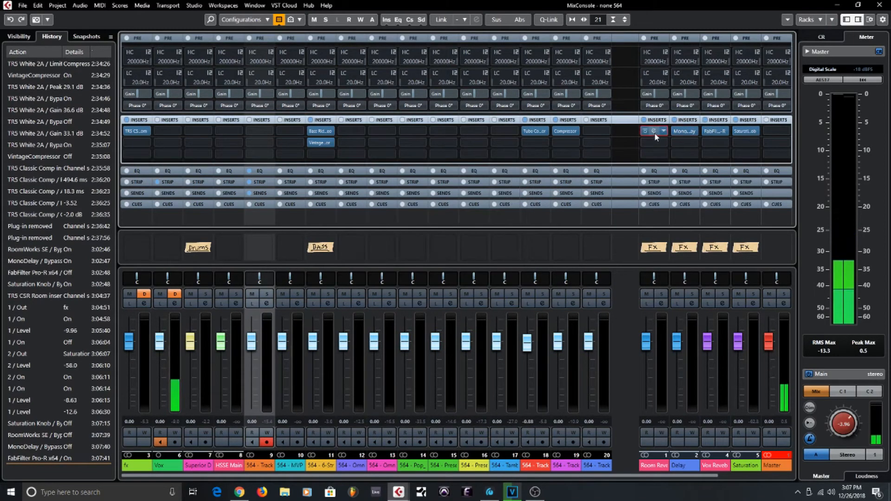
pyautogui.click(654, 132)
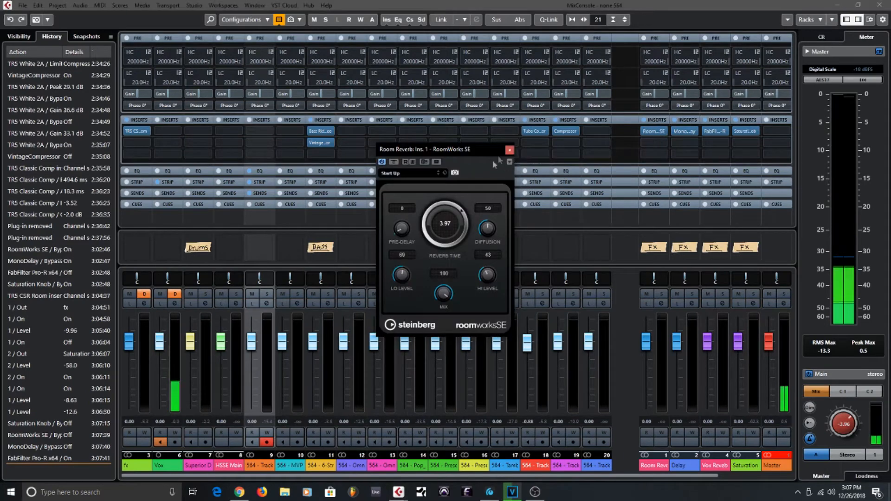
pyautogui.click(508, 150)
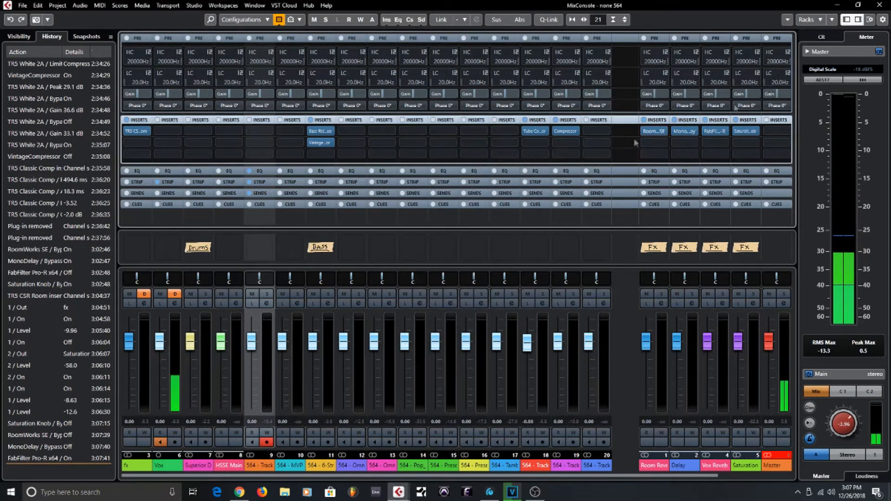
# Step: Close the MixConsole and reassign the first send of 564 - Track 2 from fx to Room Reverb
pyautogui.click(879, 5)
pyautogui.click(68, 167)
pyautogui.click(63, 224)
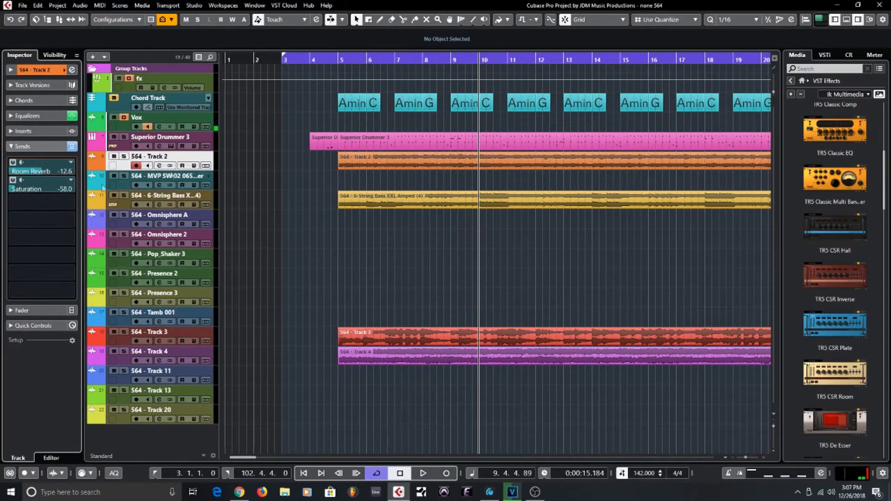
# Step: Play the project from bar 3, soloing 564 - Track 2 and bypassing its sends to compare the sound
pyautogui.click(294, 60)
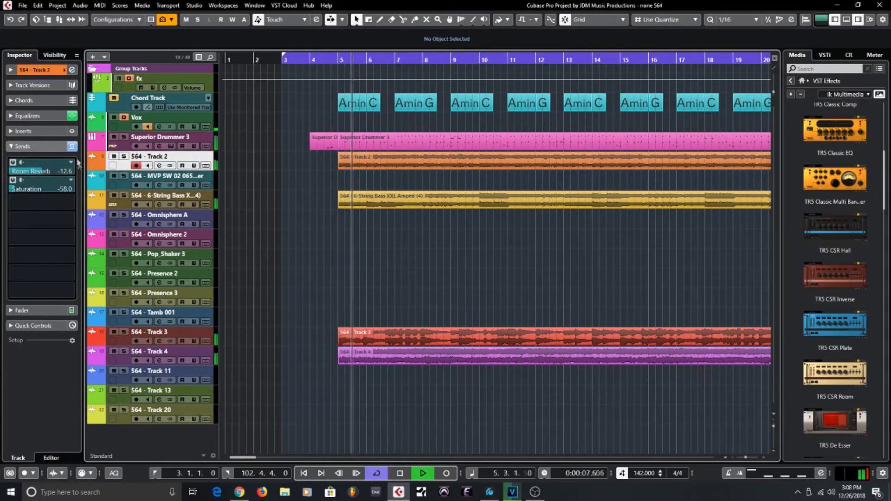
pyautogui.click(124, 157)
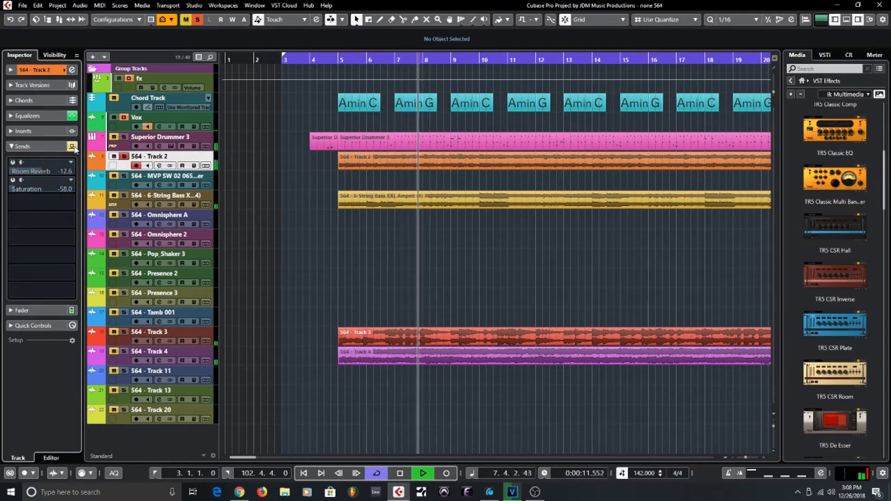
# Step: Lower the Saturation send of 564 - Track 2 to about -72.3, stop playback and unsolo the track
pyautogui.moveTo(34, 190)
pyautogui.mouseDown()
pyautogui.moveTo(75, 190)
pyautogui.moveTo(47, 191)
pyautogui.mouseUp()
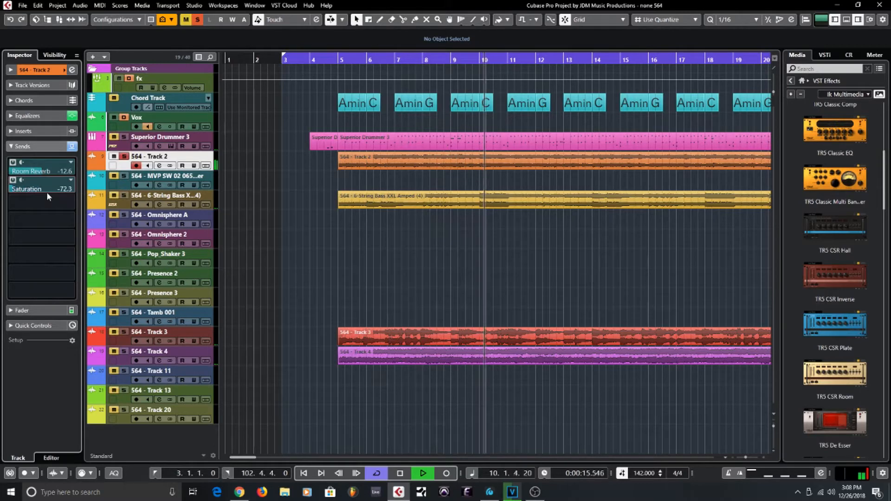
pyautogui.press('space')
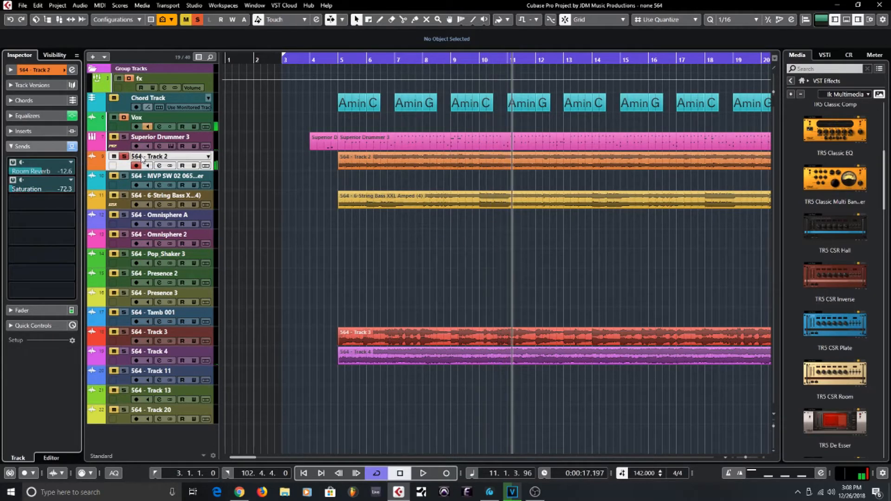
pyautogui.click(125, 157)
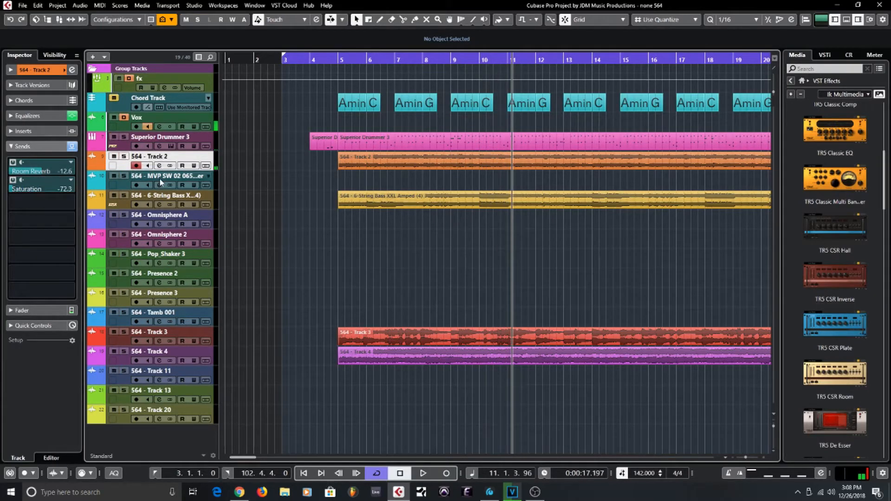
# Step: Add an active Delay send to 564 - Track 2 and lower its level to about -86.3 while the project plays, stopping playback when done
pyautogui.click(45, 202)
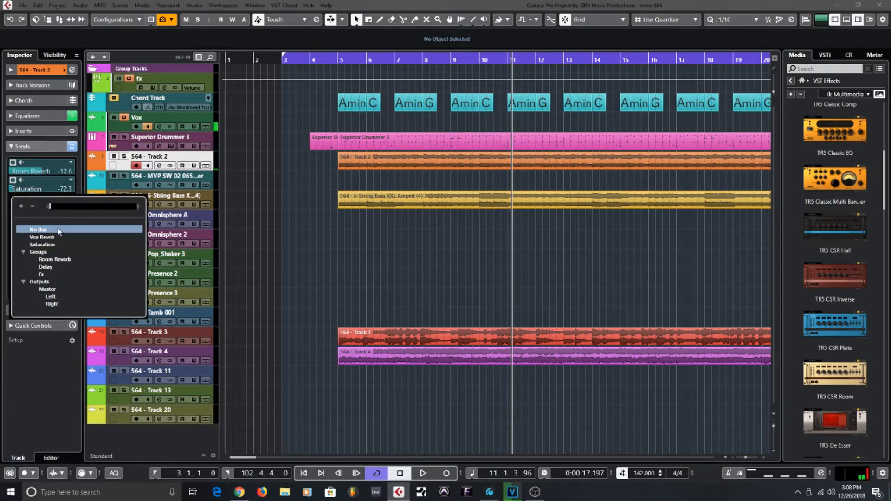
pyautogui.click(45, 266)
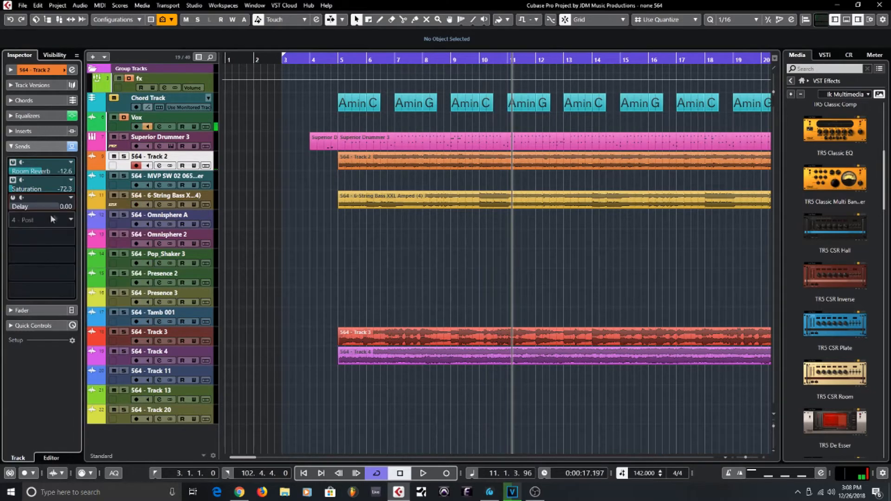
pyautogui.click(13, 198)
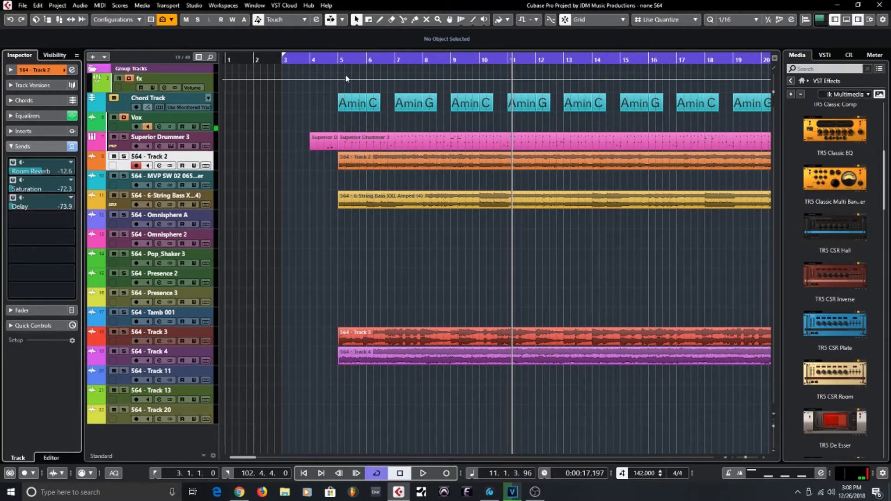
pyautogui.click(333, 60)
pyautogui.press('space')
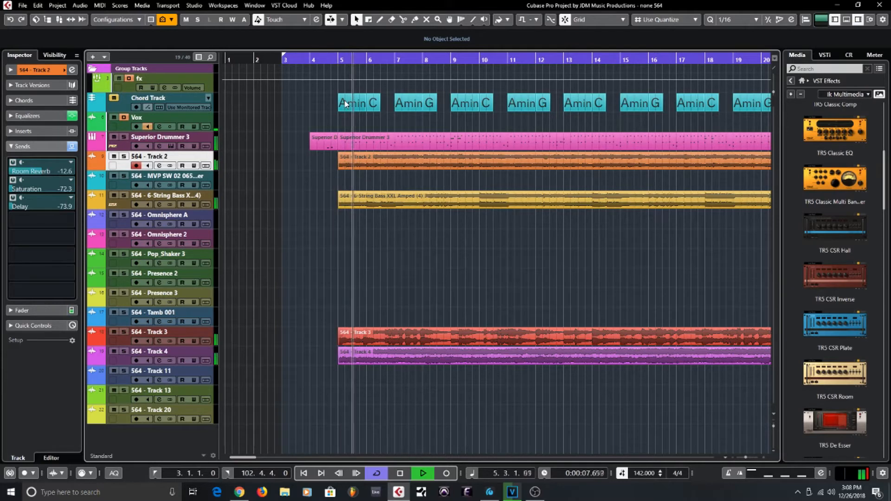
pyautogui.moveTo(37, 207)
pyautogui.mouseDown()
pyautogui.moveTo(28, 208)
pyautogui.moveTo(40, 206)
pyautogui.mouseUp()
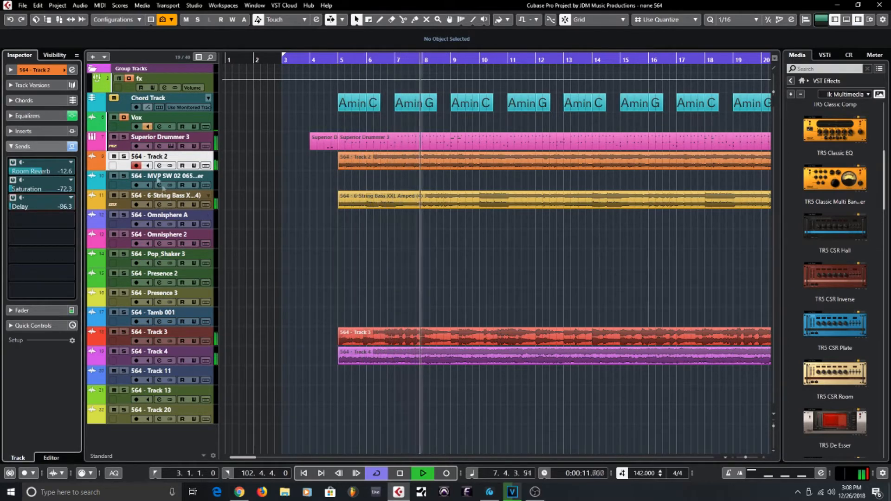
pyautogui.press('space')
# Step: Solo 564 - Track 3 and add an active Room Reverb send at about -8.69 during playback, stopping and unsoloing the track when done
pyautogui.click(125, 333)
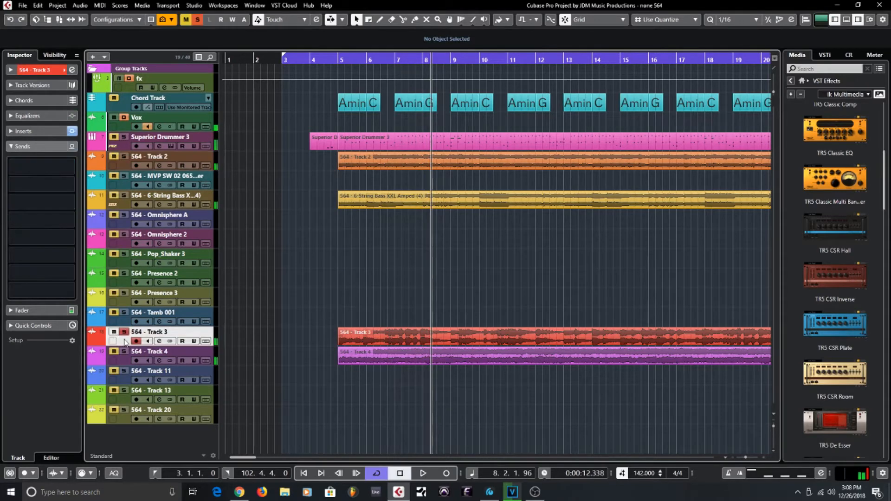
pyautogui.press('space')
pyautogui.click(44, 165)
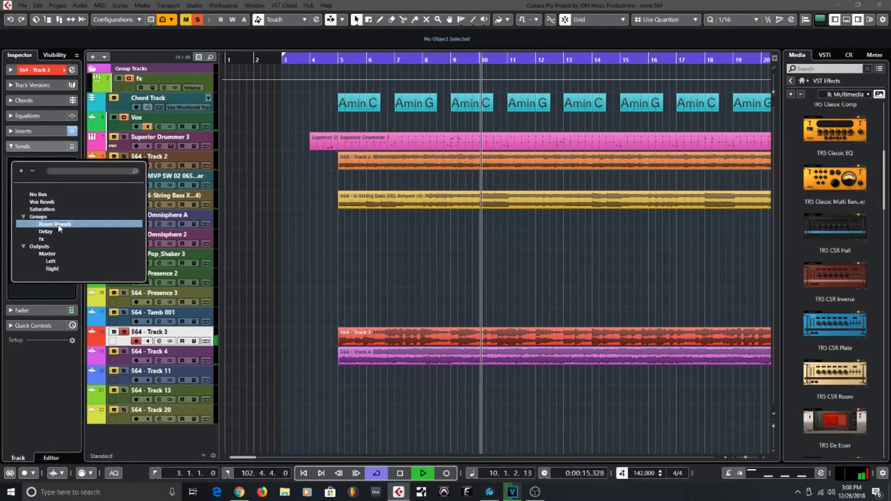
pyautogui.click(54, 224)
pyautogui.moveTo(60, 172); pyautogui.dragTo(47, 174)
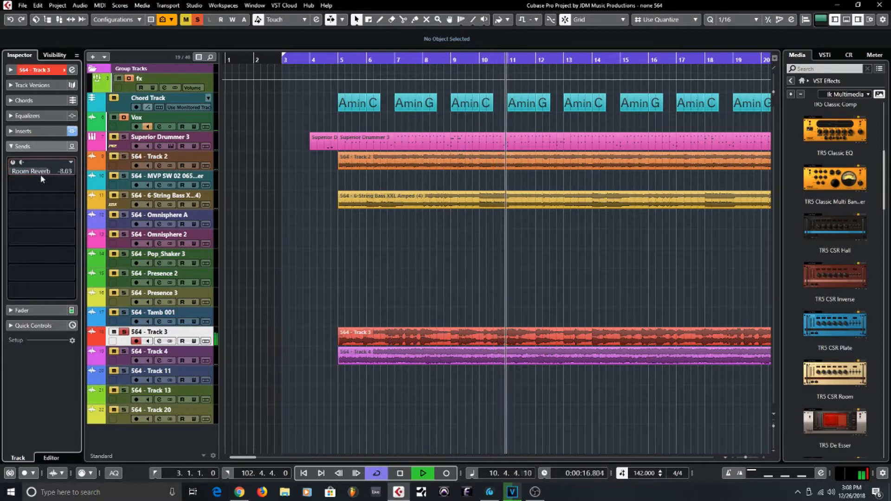
pyautogui.click(13, 162)
pyautogui.moveTo(38, 174); pyautogui.dragTo(37, 174)
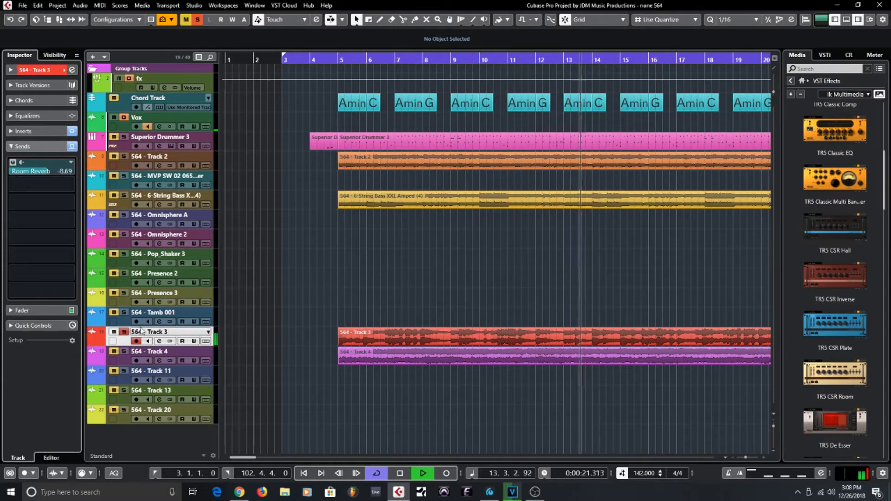
pyautogui.press('space')
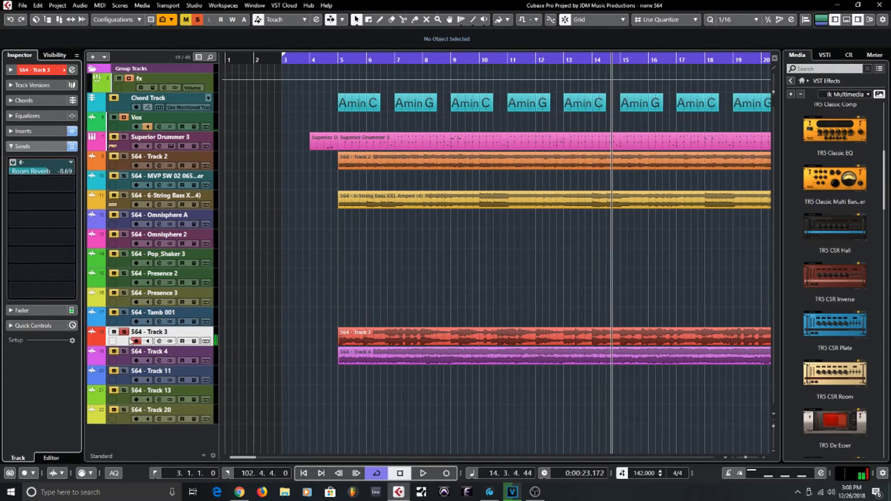
pyautogui.click(126, 333)
# Step: Move the playback position back to bar 3 and add an active Delay send at about -80.4 to 564 - Track 3
pyautogui.click(306, 66)
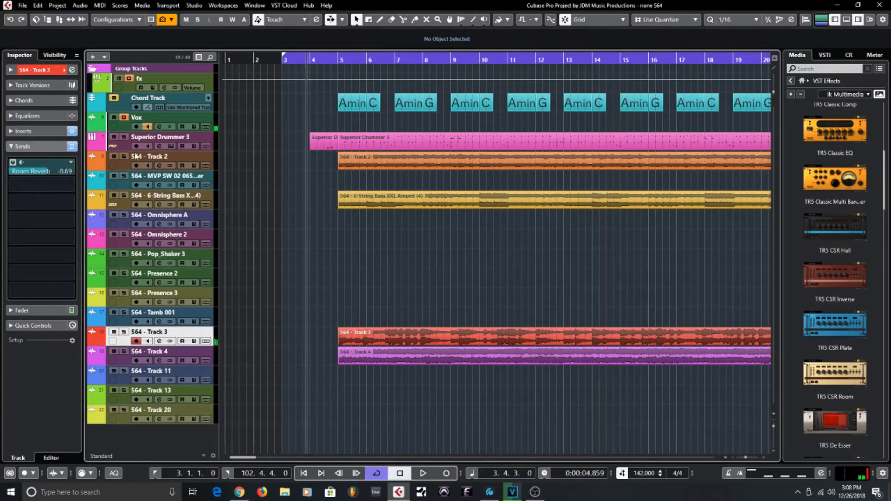
pyautogui.click(61, 186)
pyautogui.click(49, 249)
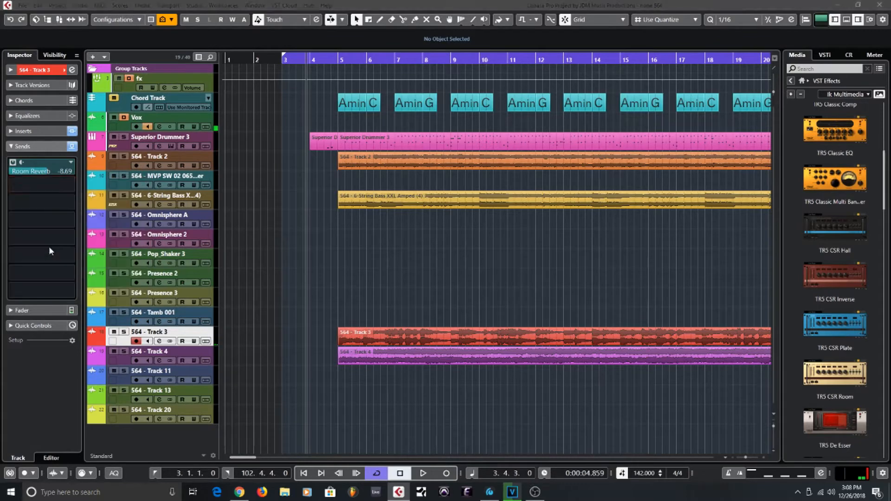
pyautogui.moveTo(14, 203); pyautogui.dragTo(10, 203)
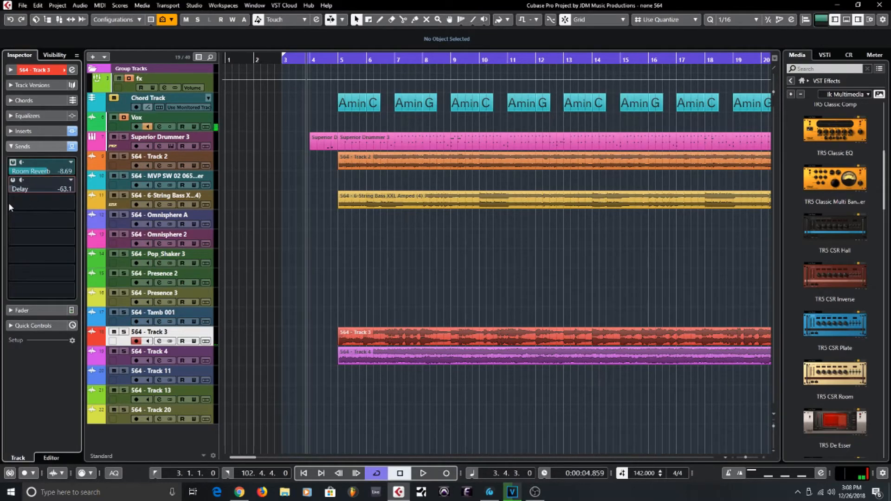
pyautogui.click(13, 180)
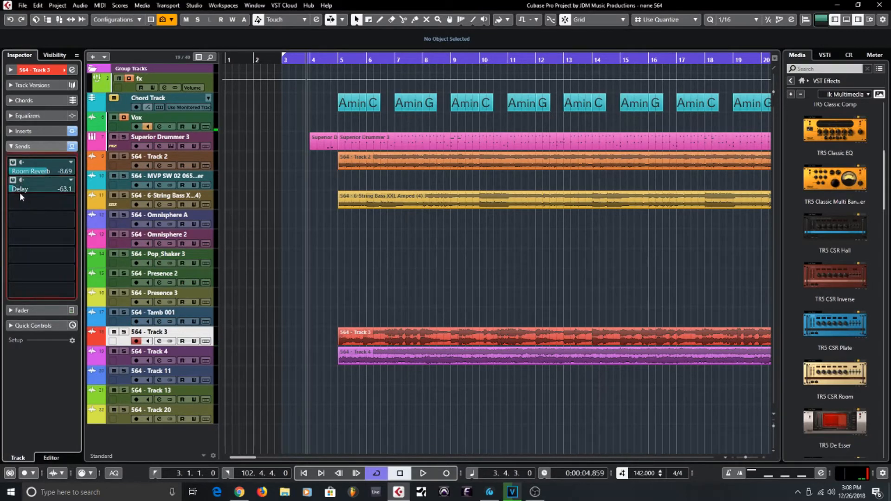
pyautogui.click(26, 193)
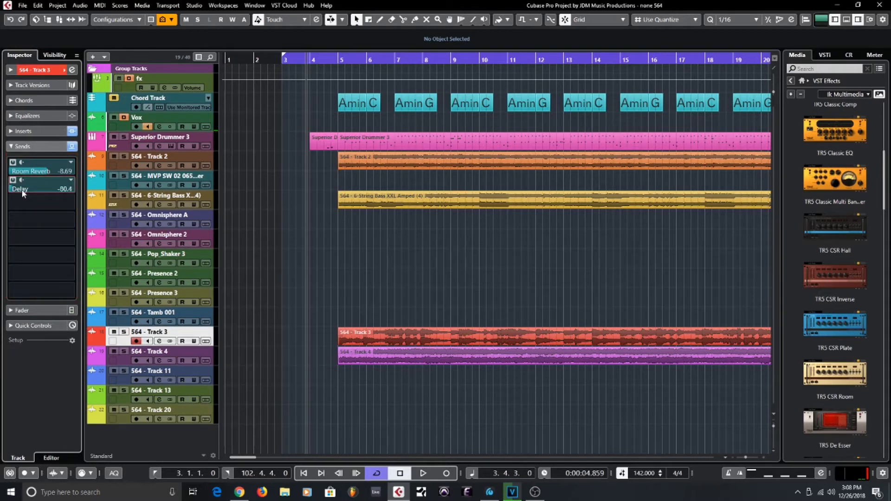
# Step: Add an active Saturation send at about -80.4 to 564 - Track 3
pyautogui.click(41, 210)
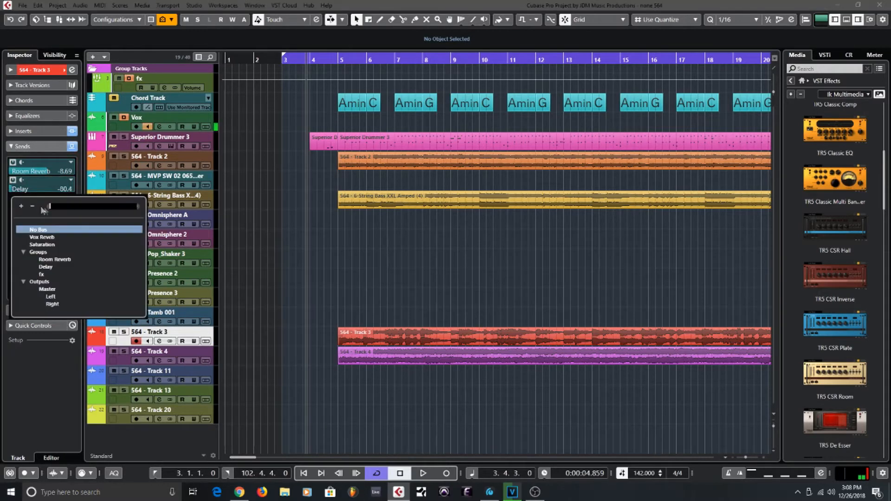
pyautogui.click(42, 245)
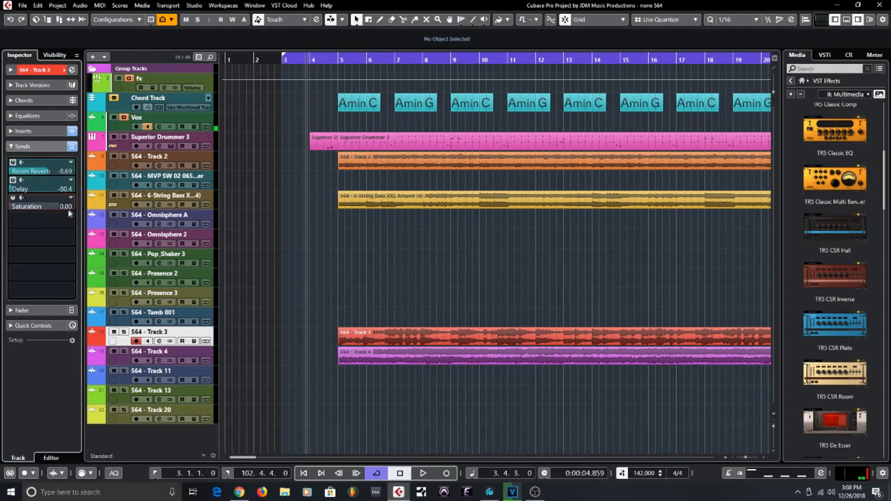
pyautogui.click(12, 199)
# Step: Play the project and raise the Track 3 sends to about -6.02 for Room Reverb, -45.9 for Delay and -49.8 for Saturation
pyautogui.press('space')
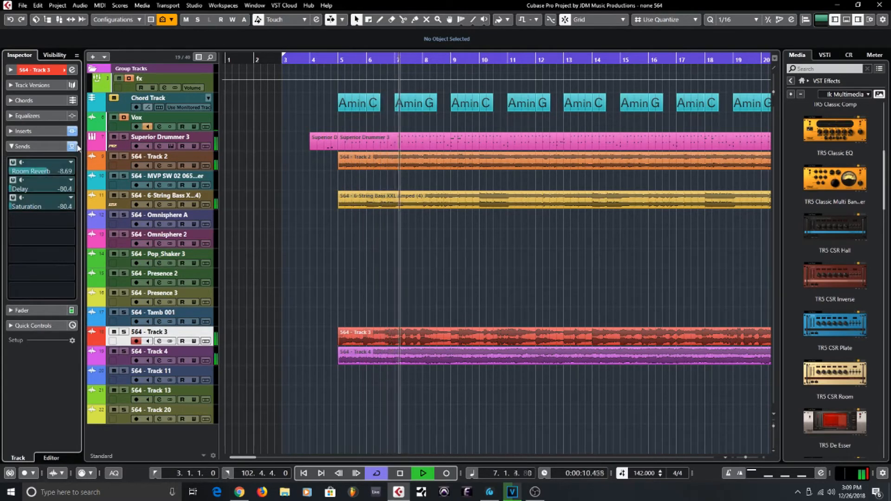
pyautogui.moveTo(42, 172); pyautogui.dragTo(53, 189)
pyautogui.scroll(2, 53, 190)
pyautogui.scroll(5, 52, 204)
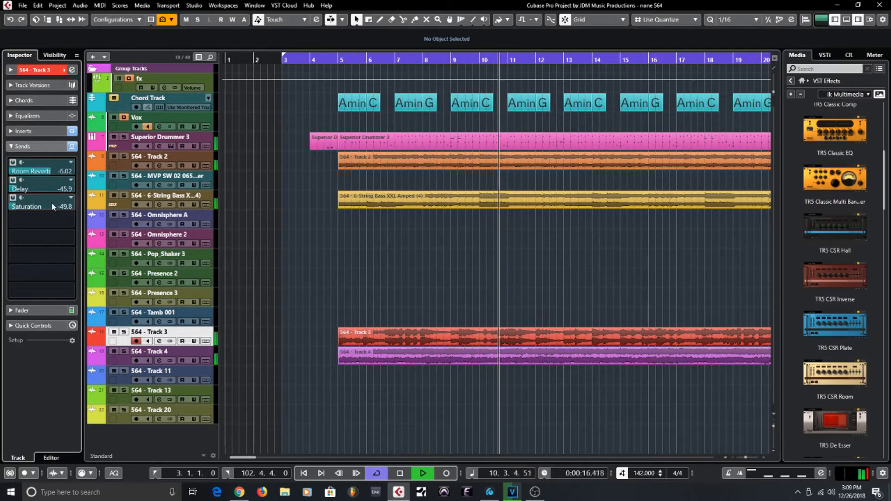
# Step: Bypass the sends and inserts of 564 - Track 3 during playback and reactivate both to compare the sound
pyautogui.click(71, 146)
pyautogui.click(72, 131)
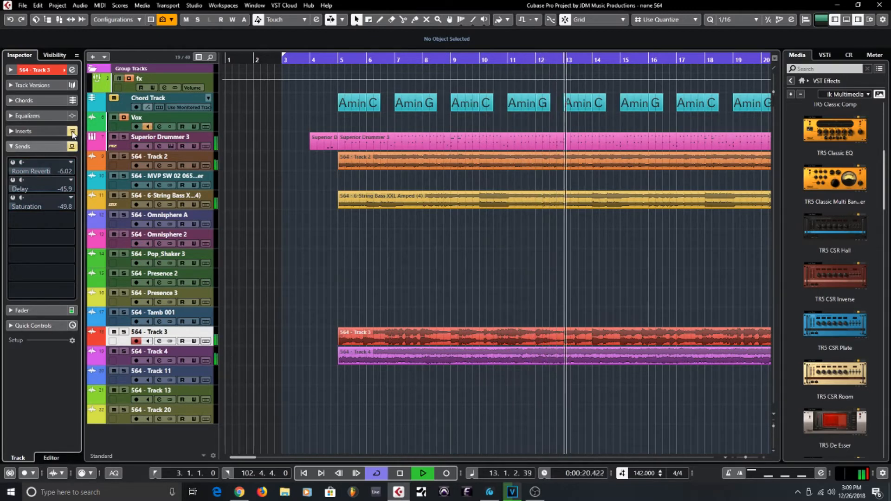
pyautogui.click(72, 131)
pyautogui.click(72, 146)
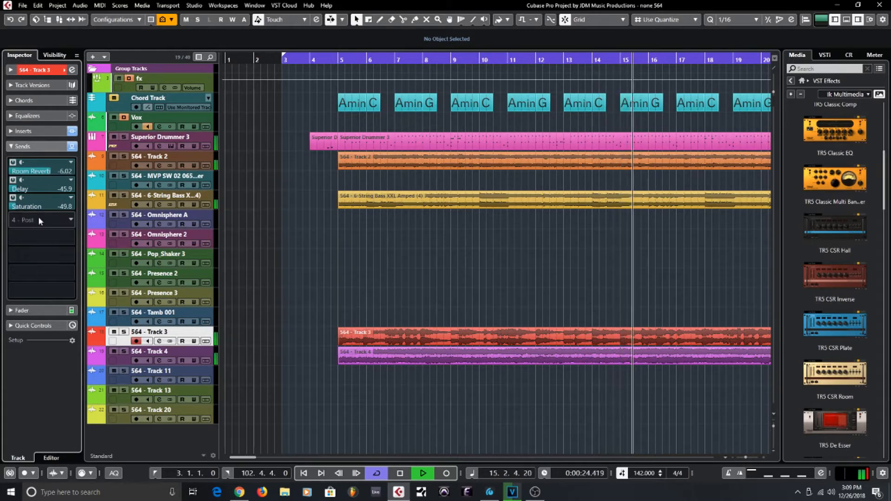
# Step: Lower the Saturation send of 564 - Track 3 to about -54.4 and compare the sound with all sends bypassed and reactivated
pyautogui.moveTo(35, 208); pyautogui.dragTo(31, 210)
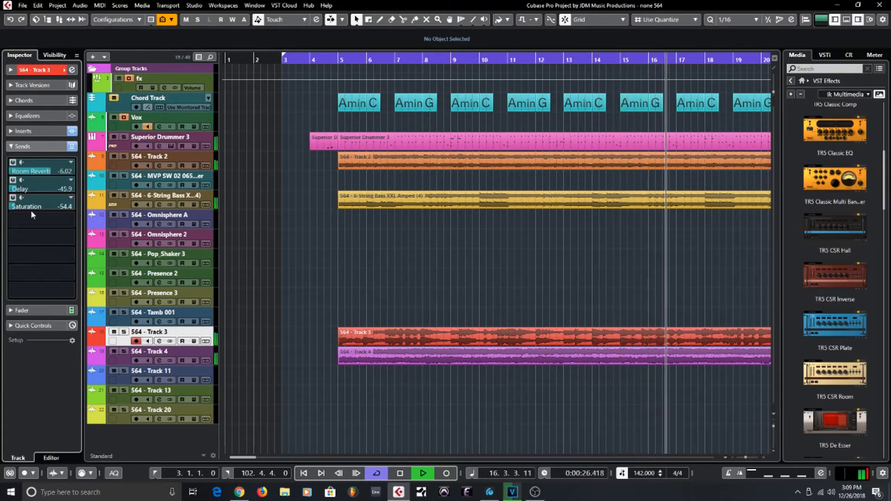
pyautogui.click(72, 147)
pyautogui.click(72, 147)
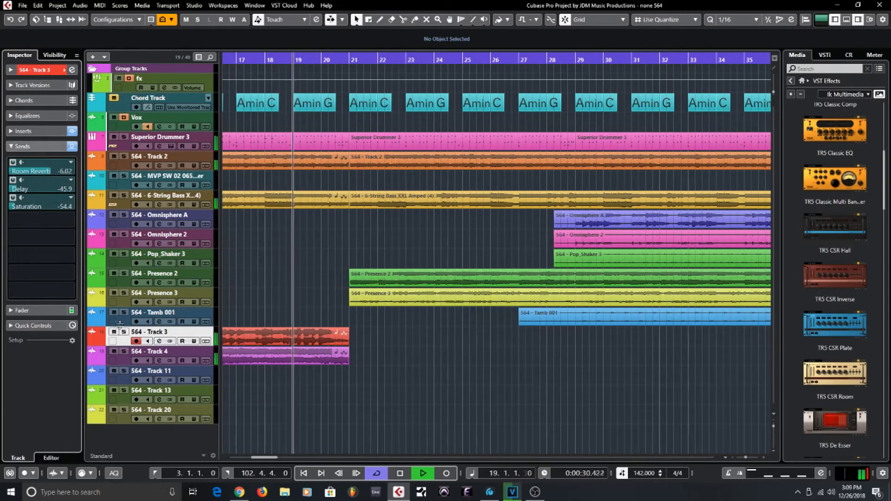
# Step: Listen to 564 - Track 3 in solo, stop playback and unsolo the track
pyautogui.click(124, 332)
pyautogui.hscroll(-5, 452, 373)
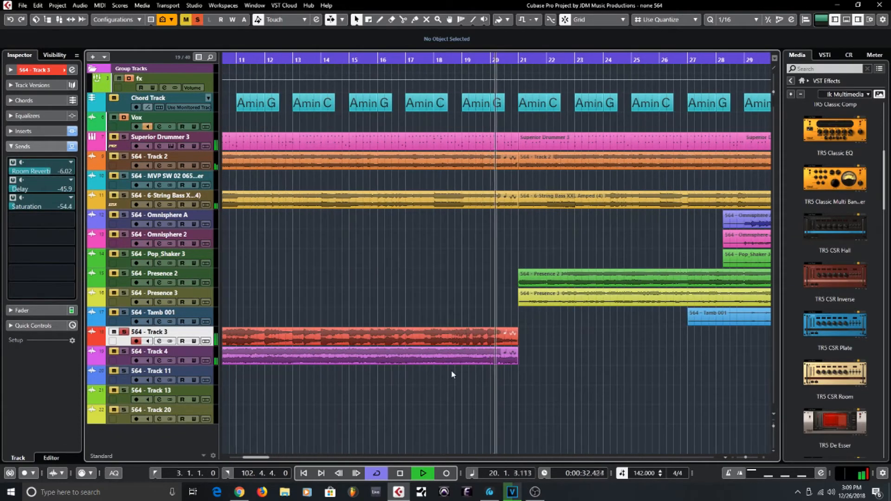
pyautogui.press('space')
pyautogui.click(124, 331)
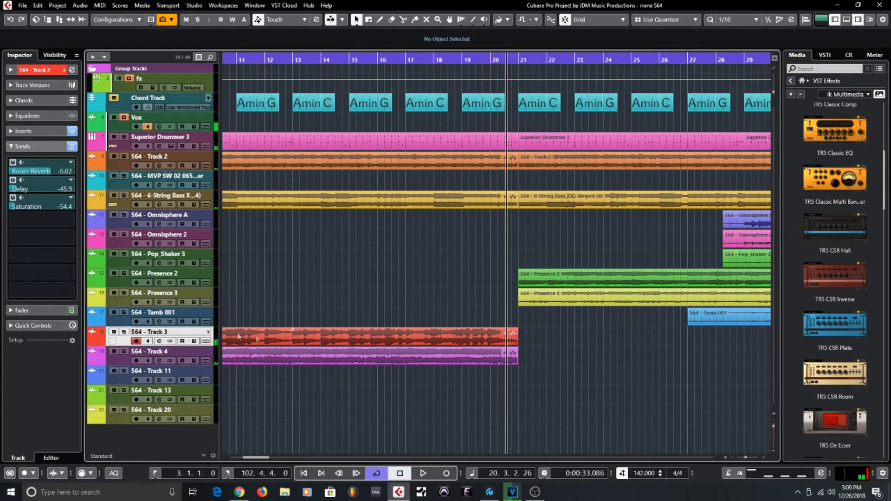
# Step: Return to the start of the arrangement and review the FX channels in the MixConsole, closing it when done
pyautogui.hscroll(-8, 249, 284)
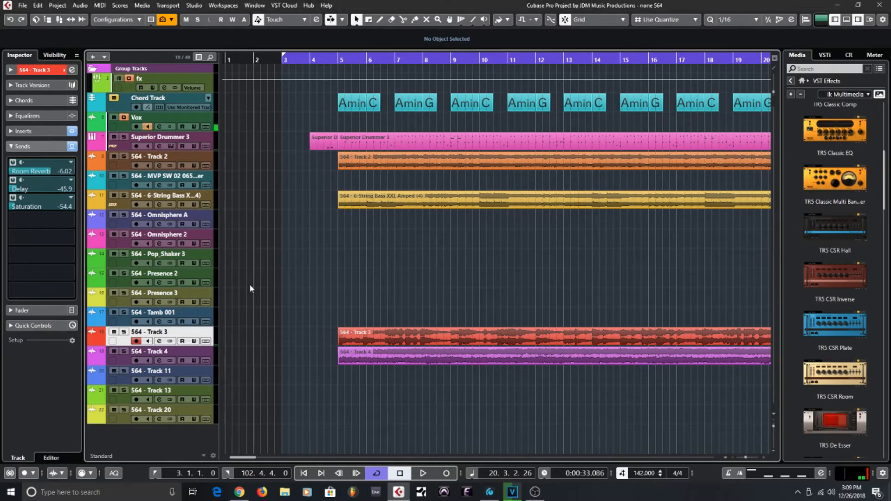
pyautogui.press('F3')
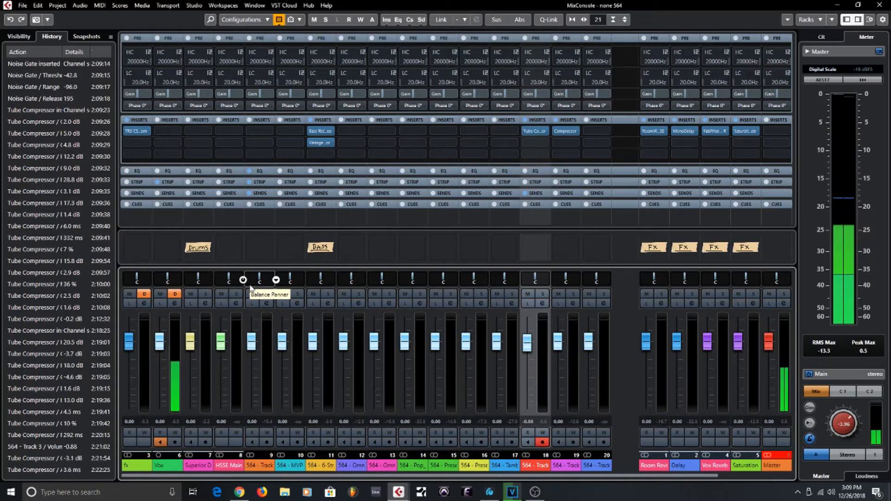
pyautogui.click(879, 4)
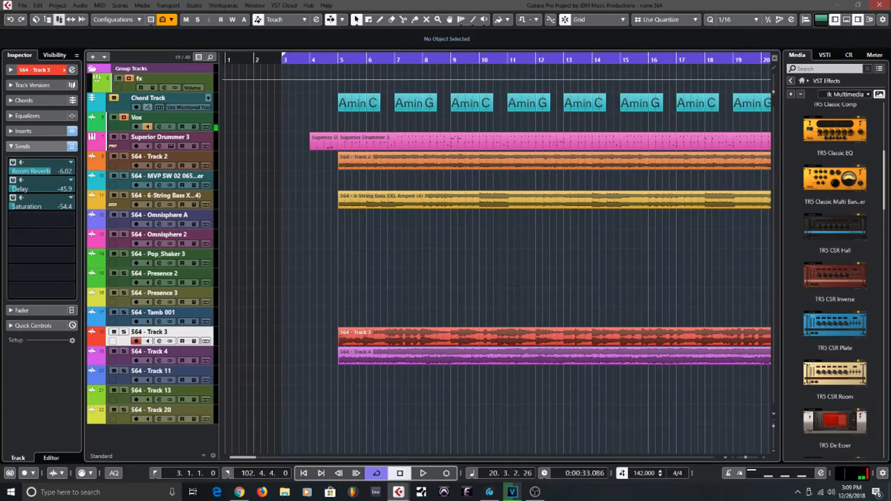
# Step: Play the project from bar 3, comparing 564 - Track 3 with its inserts and sends bypassed and active, and stop playback
pyautogui.click(283, 63)
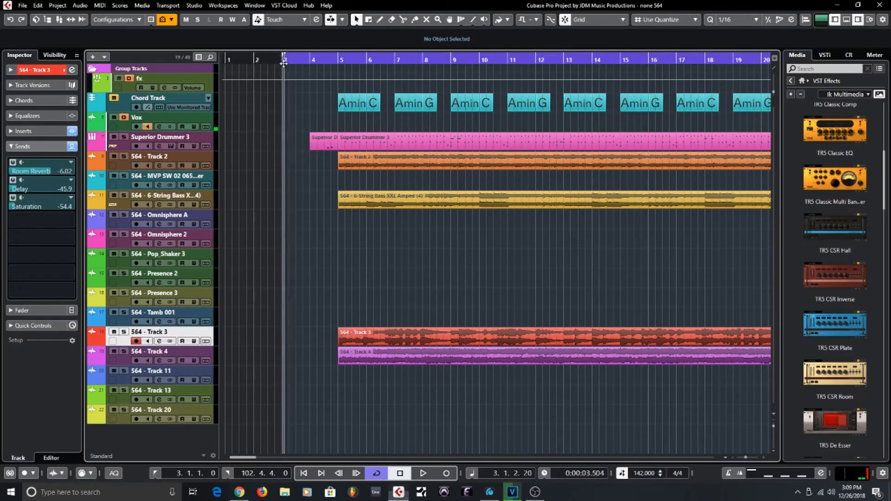
pyautogui.press('space')
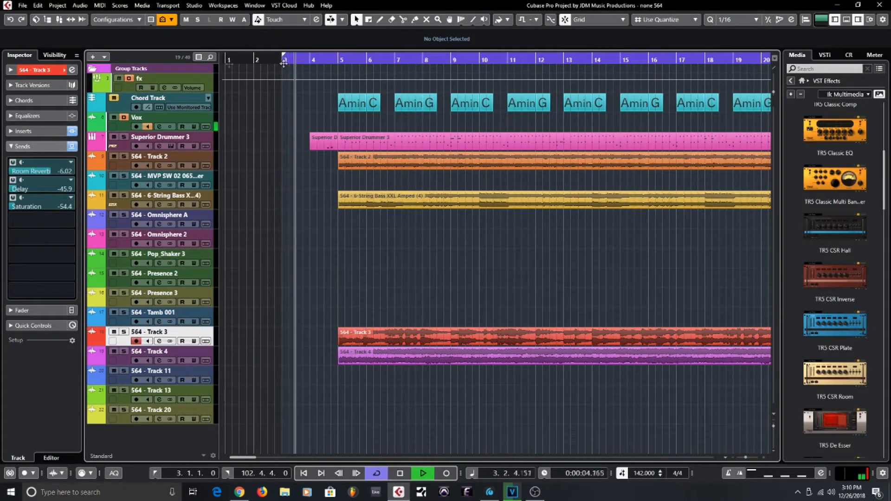
pyautogui.click(72, 131)
pyautogui.click(71, 131)
pyautogui.click(72, 147)
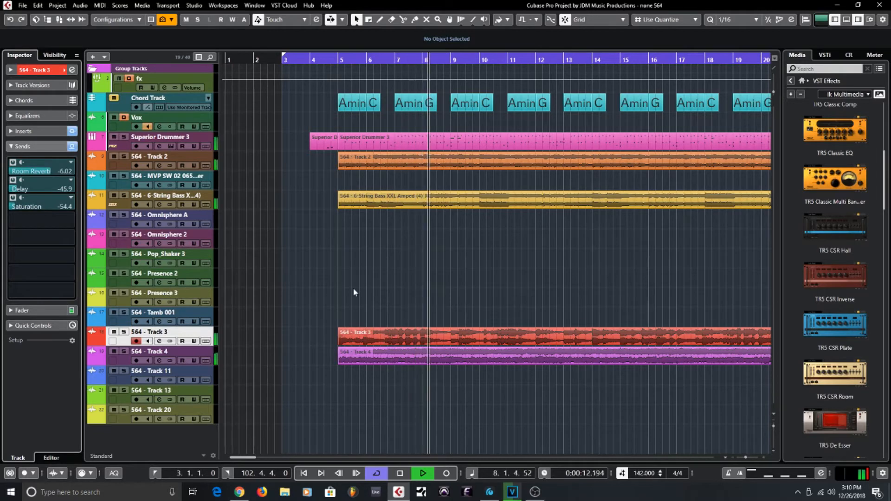
pyautogui.press('space')
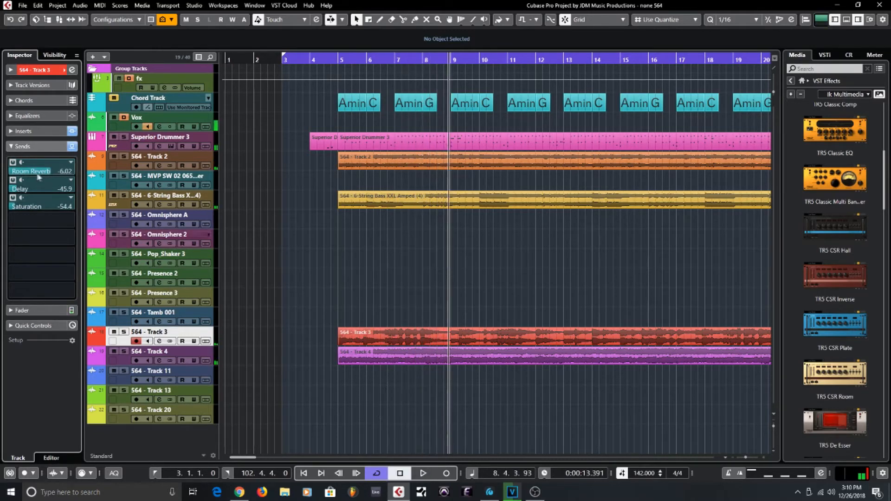
# Step: Open the Tube Compressor insert of 564 - Track 3, play the project briefly to check it, and close the plug-in window
pyautogui.click(24, 131)
pyautogui.click(24, 150)
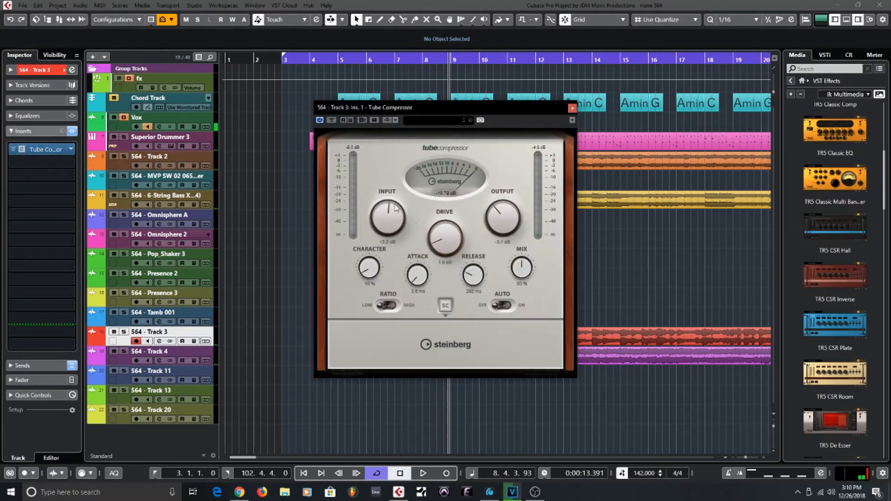
pyautogui.press('space')
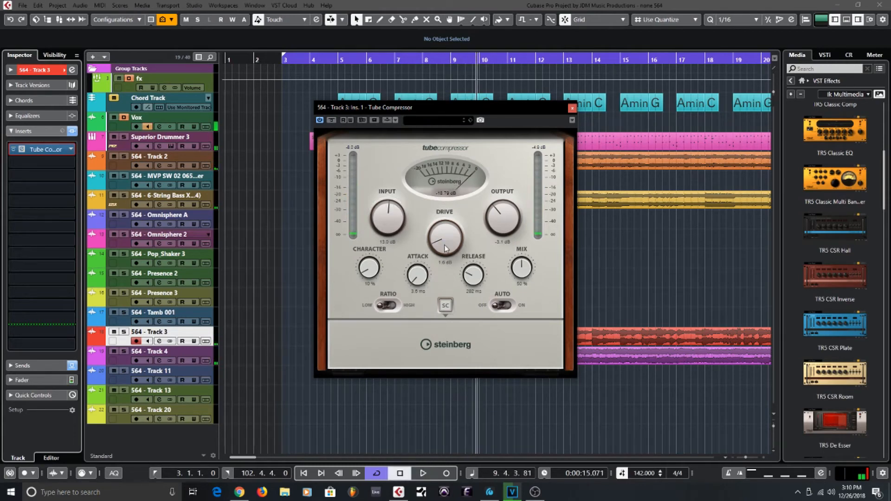
pyautogui.click(572, 108)
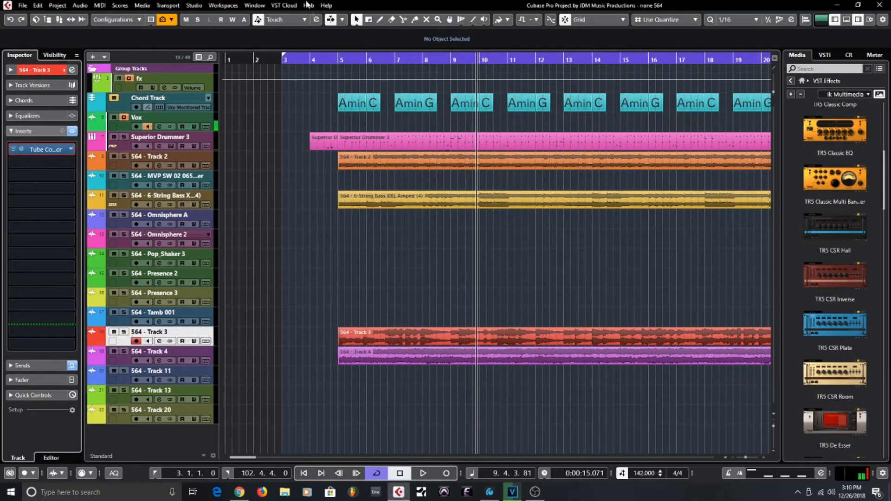
# Step: Show the sends of 564 - Track 3, then review the FX channels in the MixConsole and close it
pyautogui.click(47, 367)
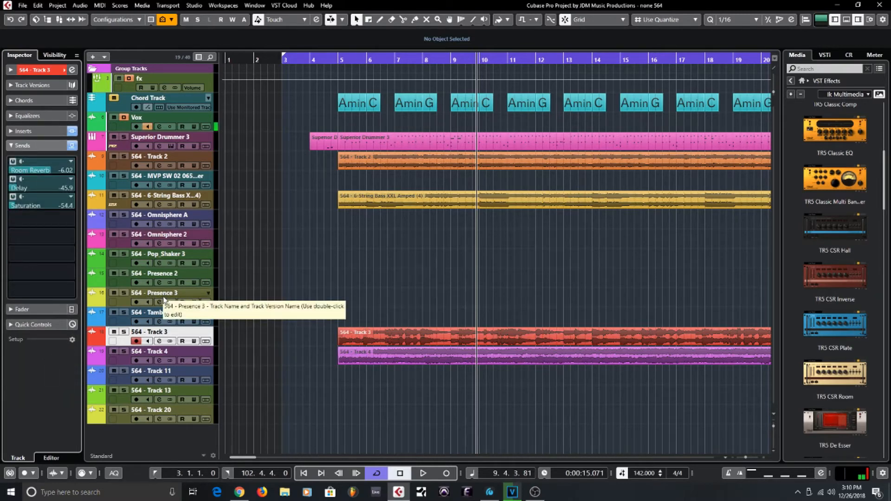
pyautogui.press('F3')
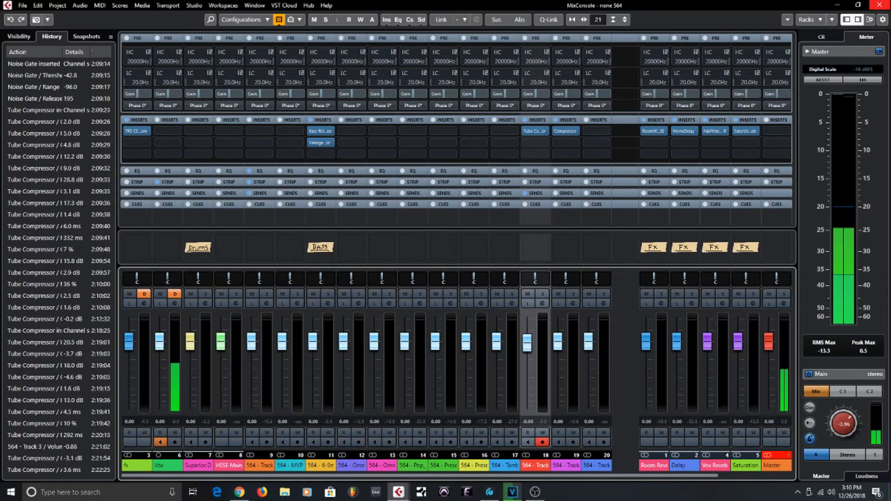
pyautogui.click(883, 7)
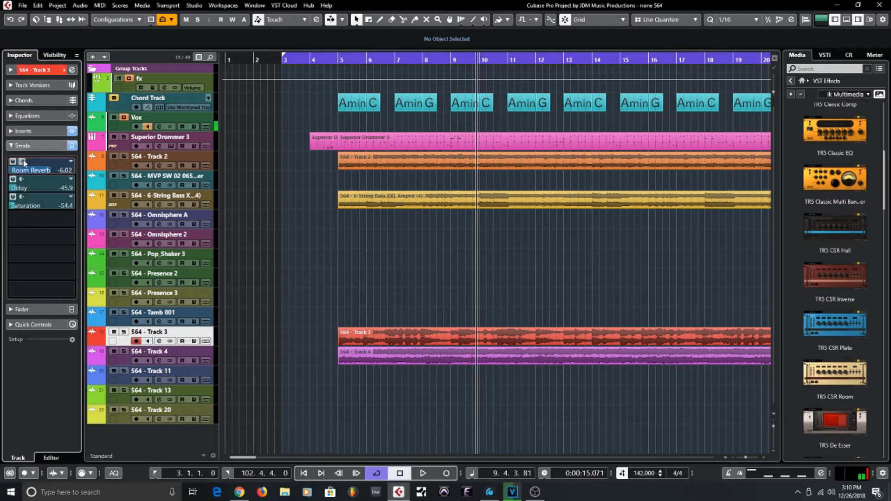
# Step: Play from the middle of bar 4 and switch the Room Reverb, Delay and Saturation sends of 564 - Track 3 to pre-fader
pyautogui.click(327, 62)
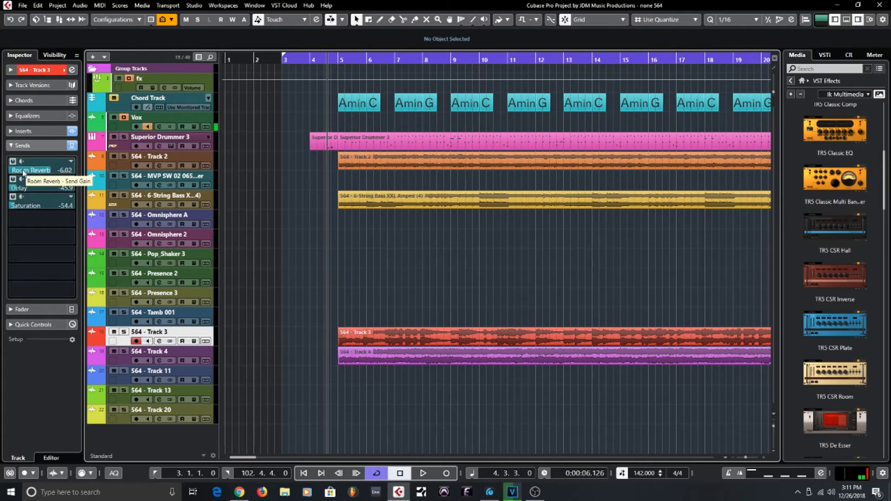
pyautogui.press('space')
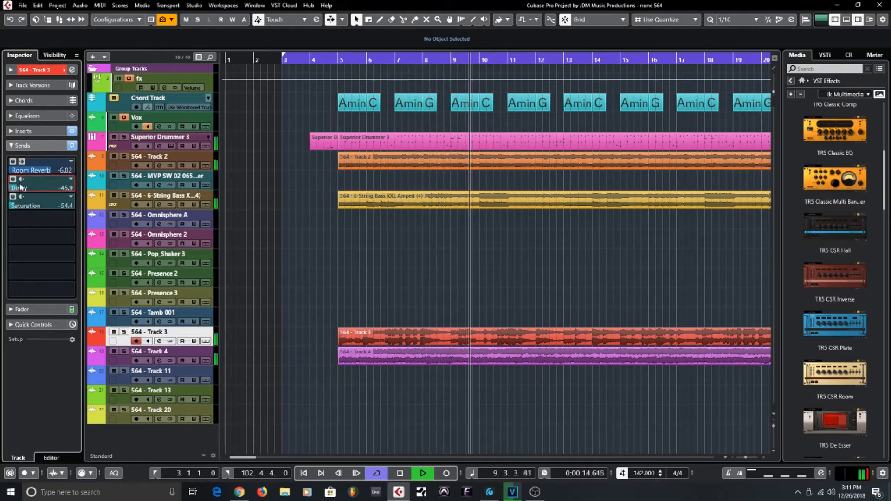
pyautogui.click(20, 180)
pyautogui.click(20, 199)
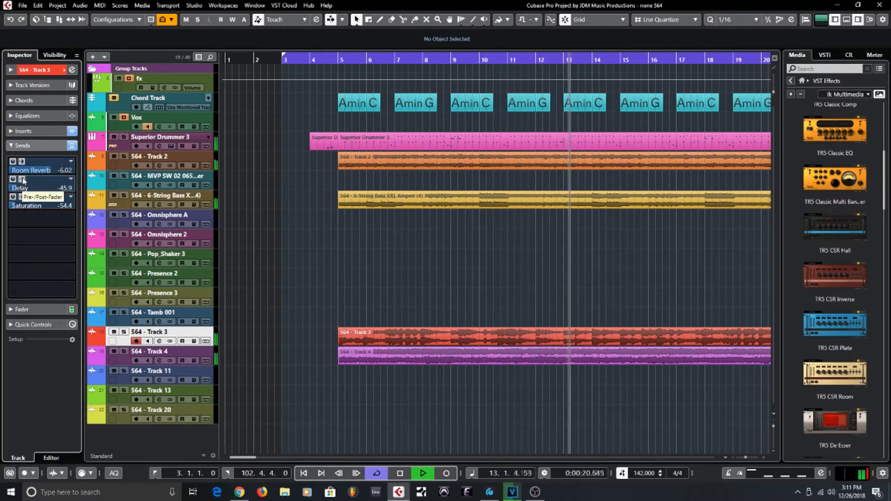
# Step: Compare the Room Reverb and Delay sends of 564 - Track 3 in post-fader and pre-fader mode during playback
pyautogui.click(23, 180)
pyautogui.click(22, 163)
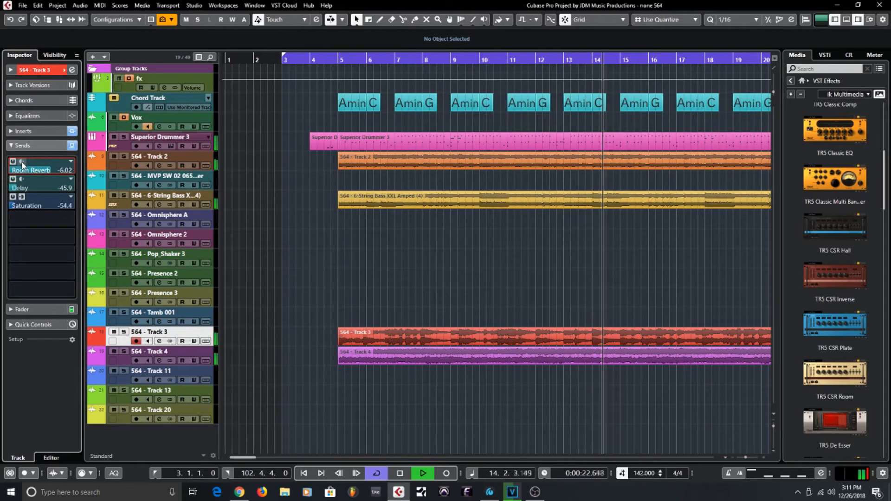
pyautogui.click(21, 162)
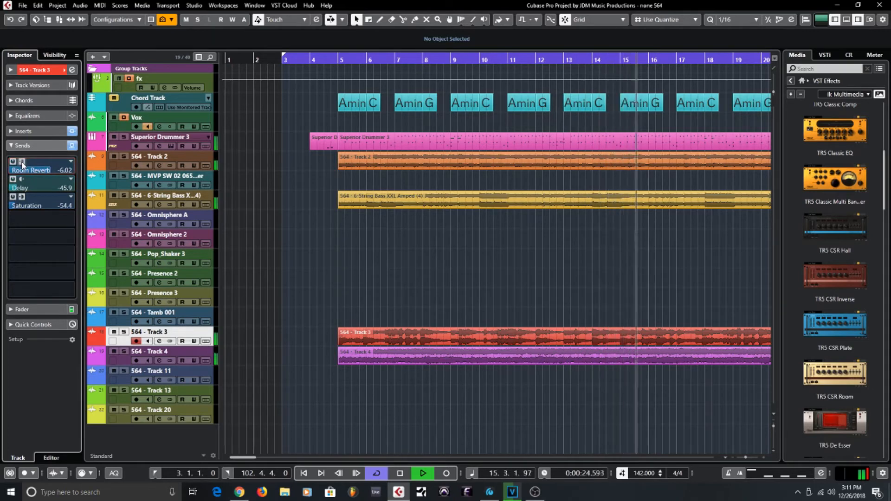
pyautogui.click(21, 178)
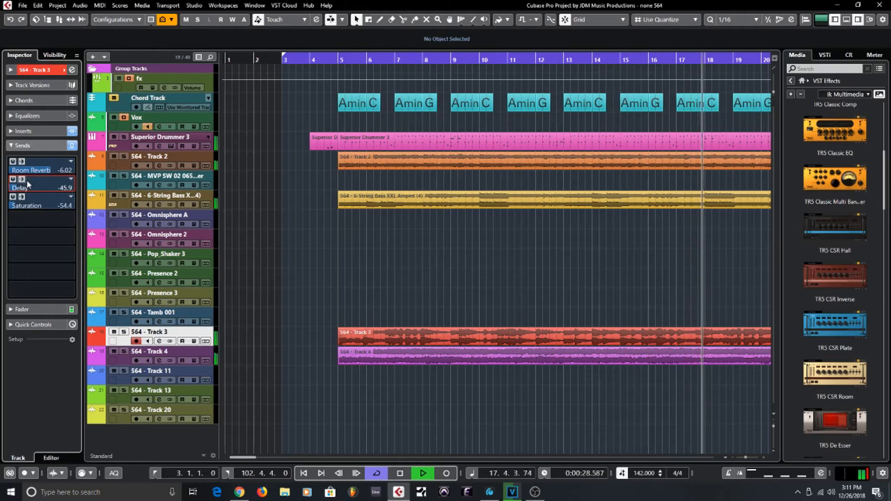
# Step: Raise the Saturation send of 564 - Track 3 to -52.0 and replay from just before bar 4 with Room Reverb and Delay post-fader
pyautogui.moveTo(28, 208)
pyautogui.mouseDown()
pyautogui.moveTo(71, 209)
pyautogui.moveTo(42, 205)
pyautogui.mouseUp()
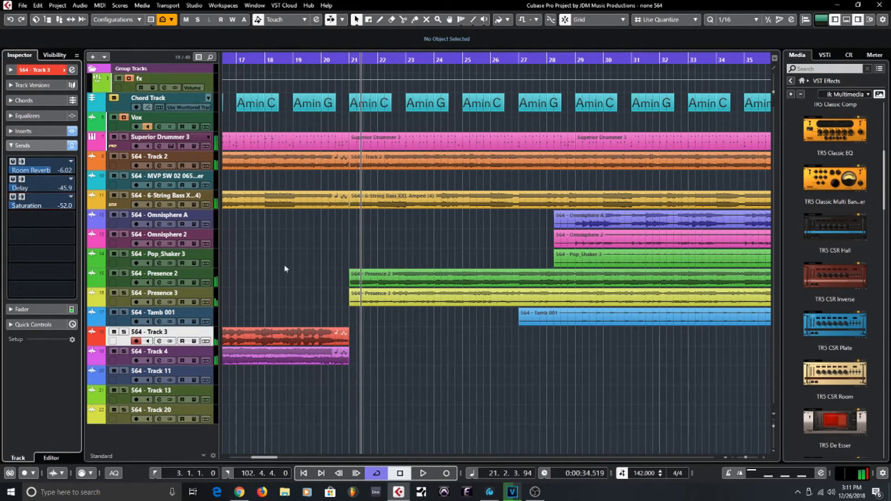
pyautogui.hscroll(-10, 593, 282)
pyautogui.click(304, 62)
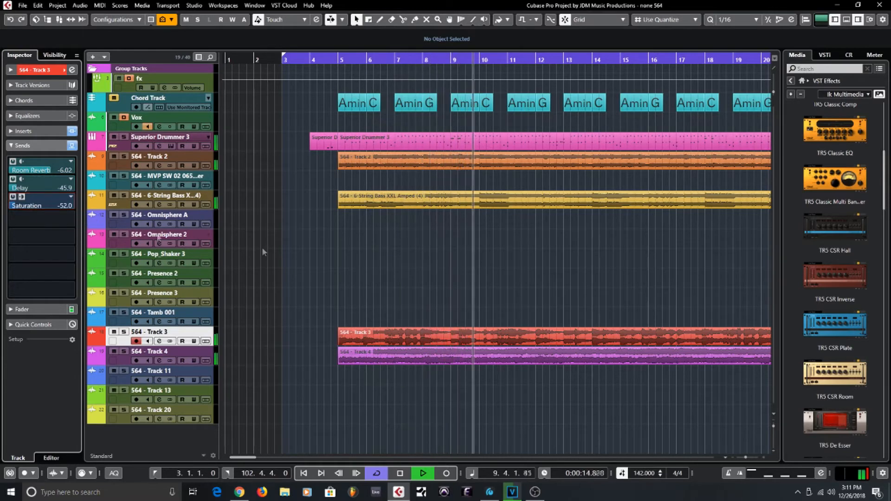
pyautogui.moveTo(493, 277); pyautogui.dragTo(350, 291)
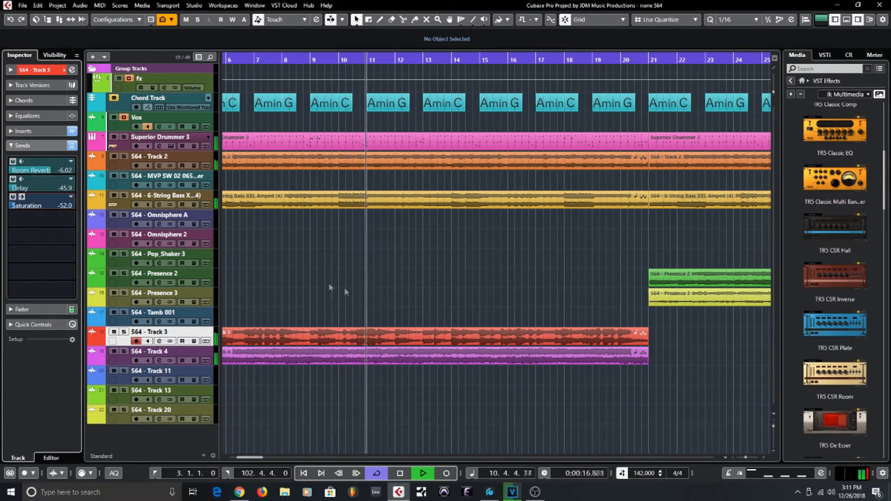
# Step: Stop playback, solo the Superior Drummer 3 track and place the playback cursor in bar 4 near its start
pyautogui.click(175, 144)
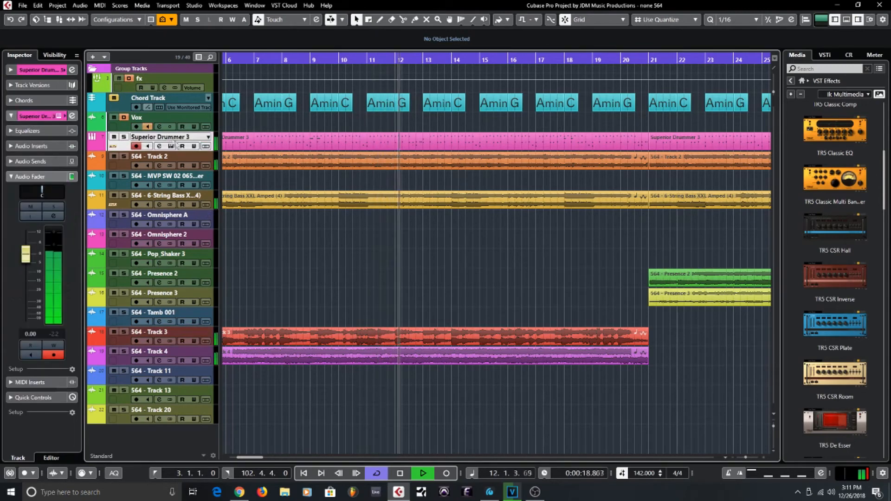
pyautogui.press('space')
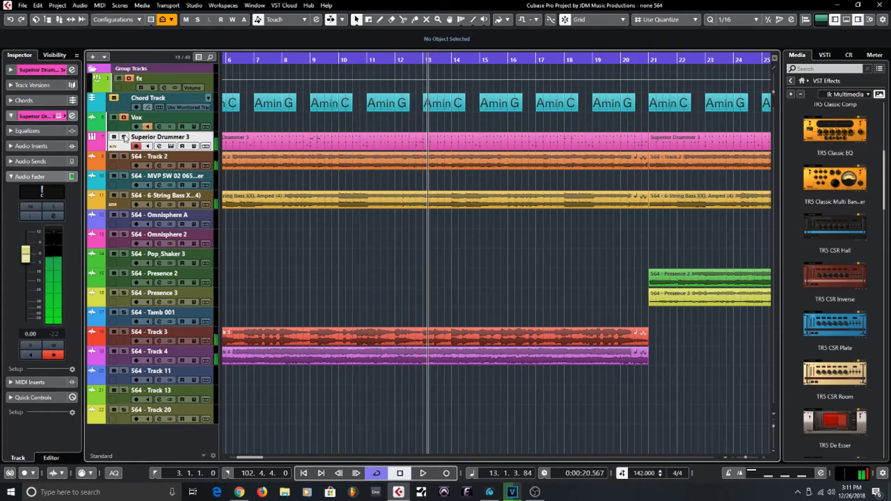
pyautogui.click(123, 137)
pyautogui.moveTo(356, 274); pyautogui.dragTo(722, 279)
pyautogui.click(316, 60)
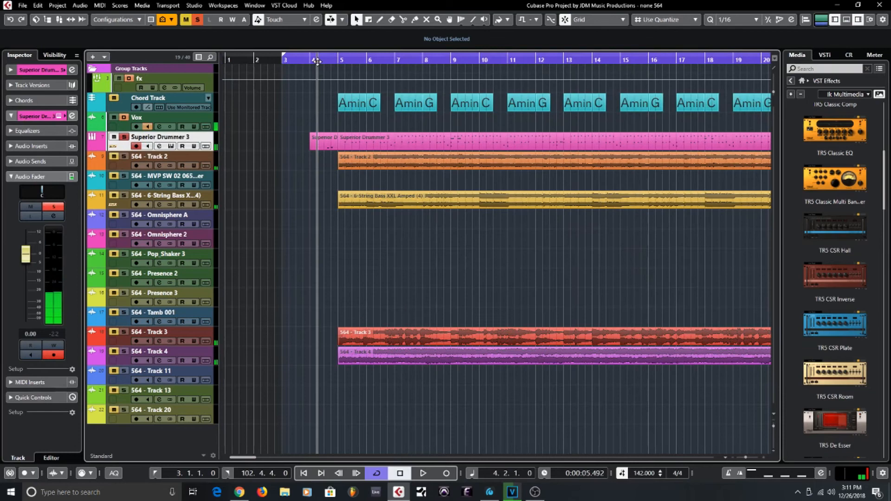
# Step: Add a Room Reverb send to Superior Drummer 3, set its level to -18.1, activate it and start playback
pyautogui.click(45, 162)
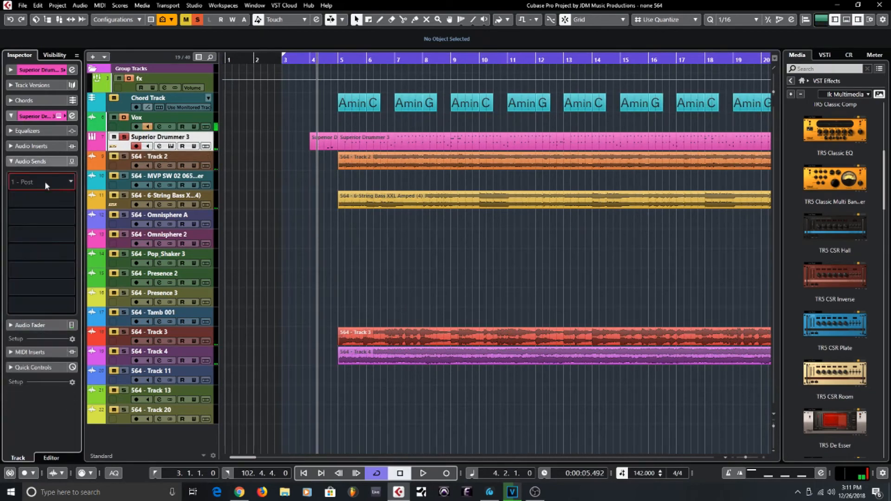
pyautogui.click(45, 181)
pyautogui.click(56, 241)
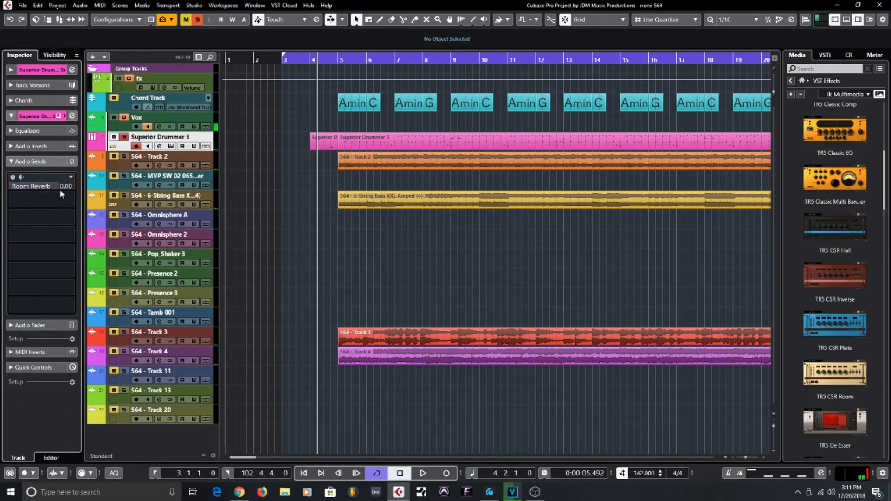
pyautogui.moveTo(25, 198); pyautogui.dragTo(15, 195)
pyautogui.press('space')
pyautogui.click(13, 177)
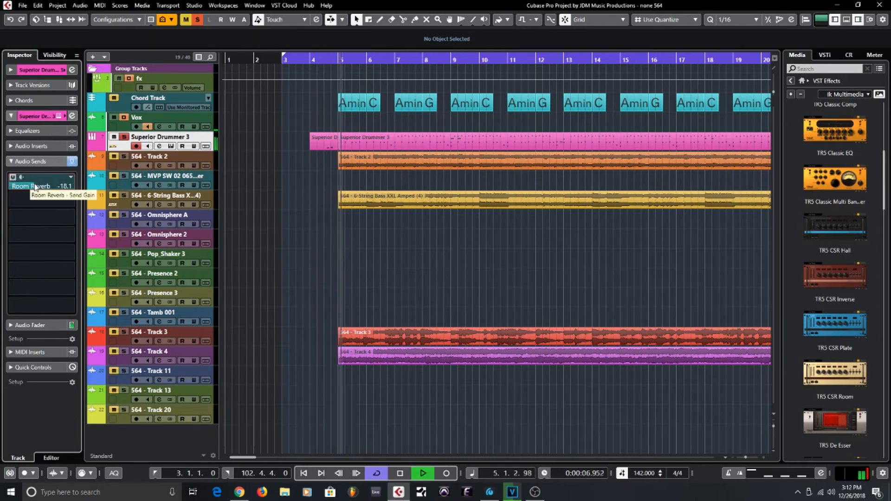
# Step: Unsolo Superior Drummer 3, compare its send bypassed and active in the full mix, and show its audio inserts
pyautogui.click(124, 136)
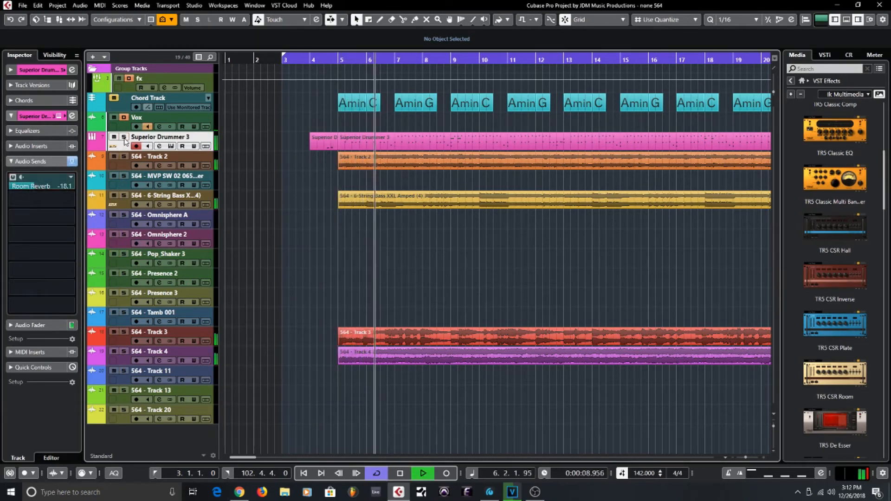
pyautogui.click(72, 161)
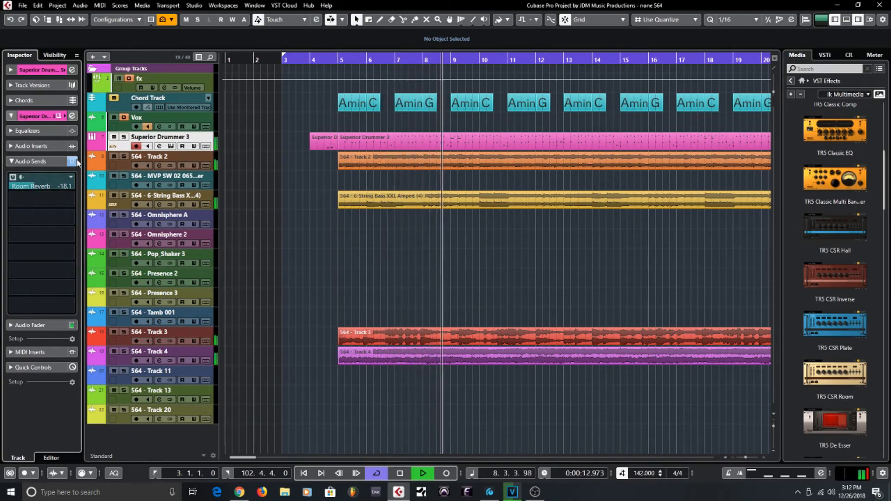
pyautogui.click(53, 147)
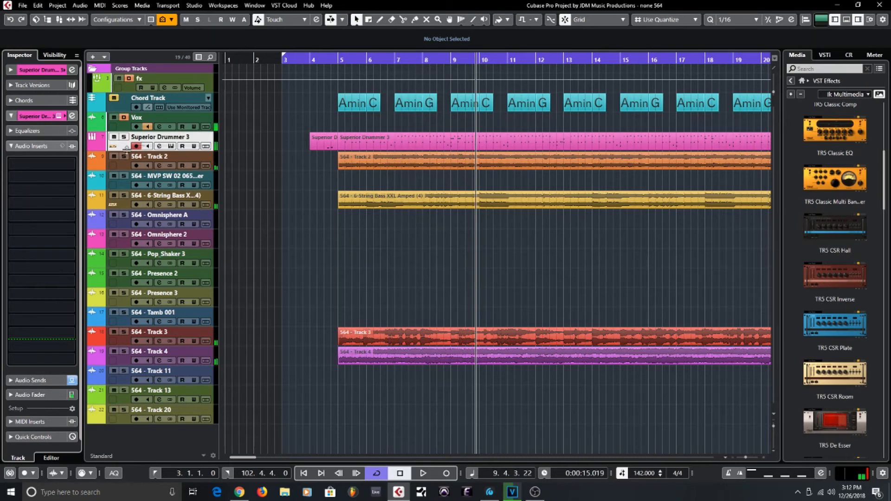
# Step: Open the Superior Drummer 3 mixer, inspect the Comp 76 on SD Top and the Creative Filter on Hi-Hat, and close the instrument
pyautogui.click(171, 146)
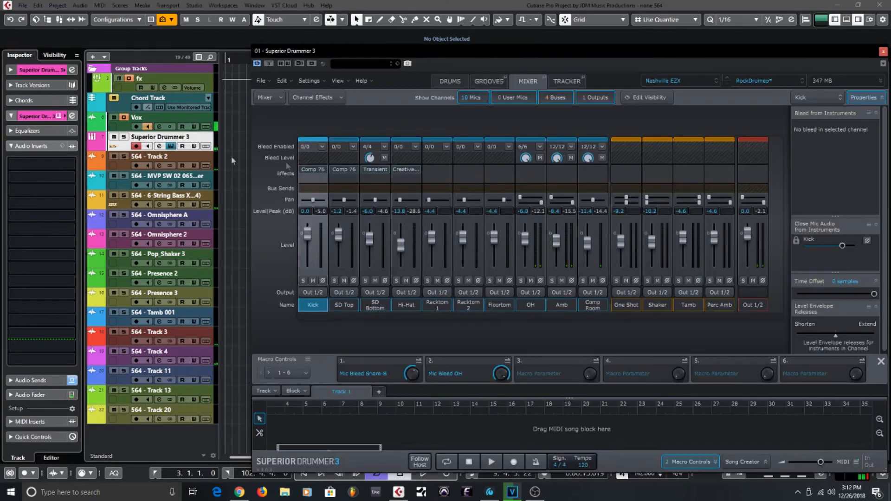
pyautogui.click(343, 170)
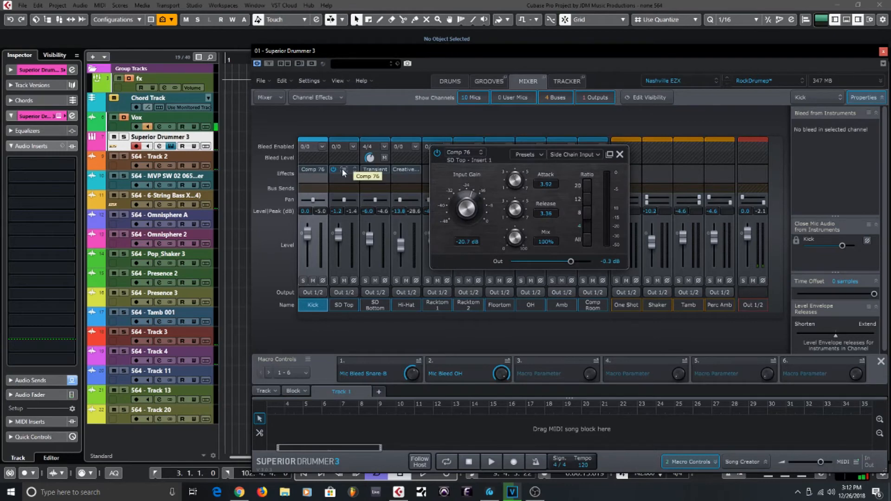
pyautogui.click(343, 171)
pyautogui.click(406, 170)
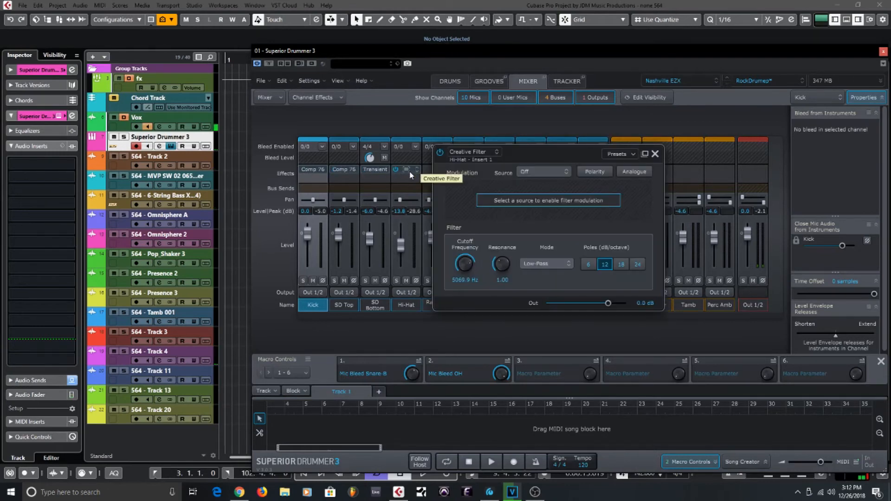
pyautogui.click(409, 172)
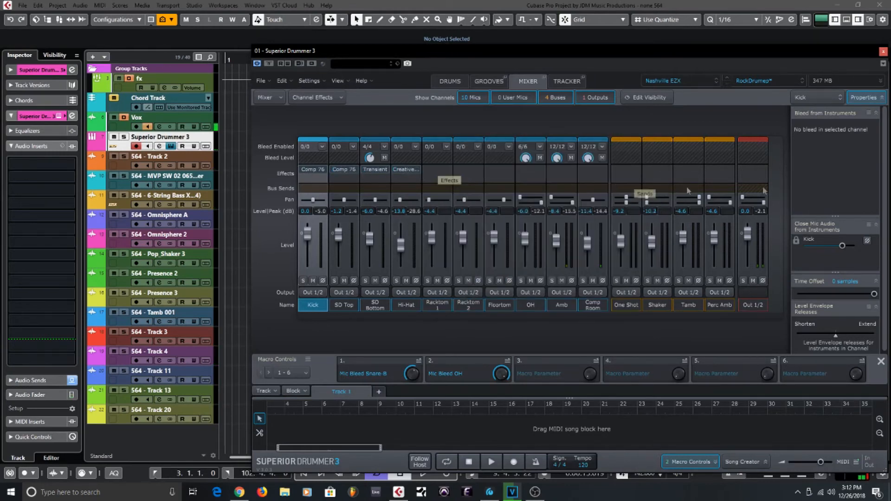
pyautogui.click(882, 52)
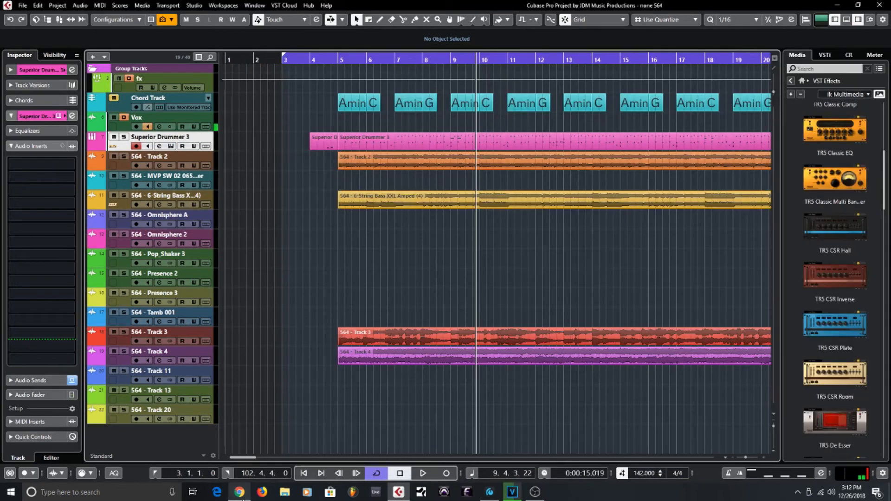
pyautogui.click(239, 492)
pyautogui.click(239, 491)
pyautogui.click(535, 491)
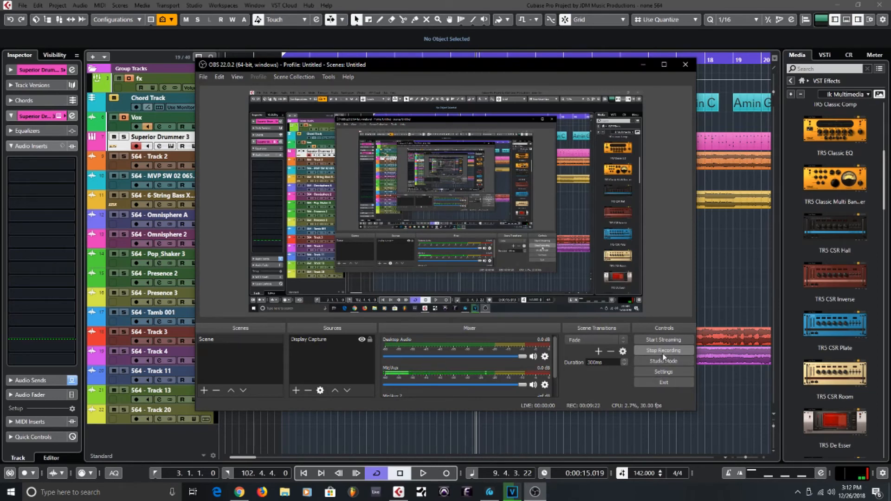
pyautogui.click(646, 64)
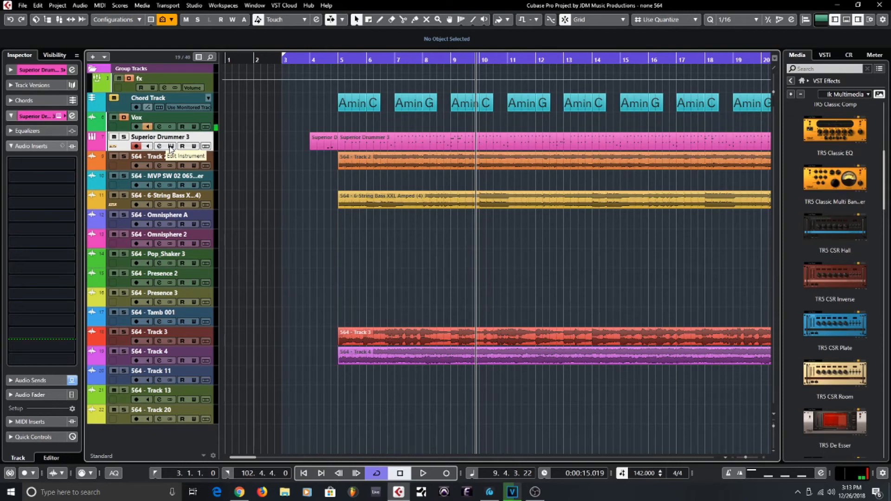
# Step: Switch the VST Effects browser to the Default collection, expand its vendor folders and browse the effect thumbnails
pyautogui.click(844, 94)
pyautogui.click(844, 106)
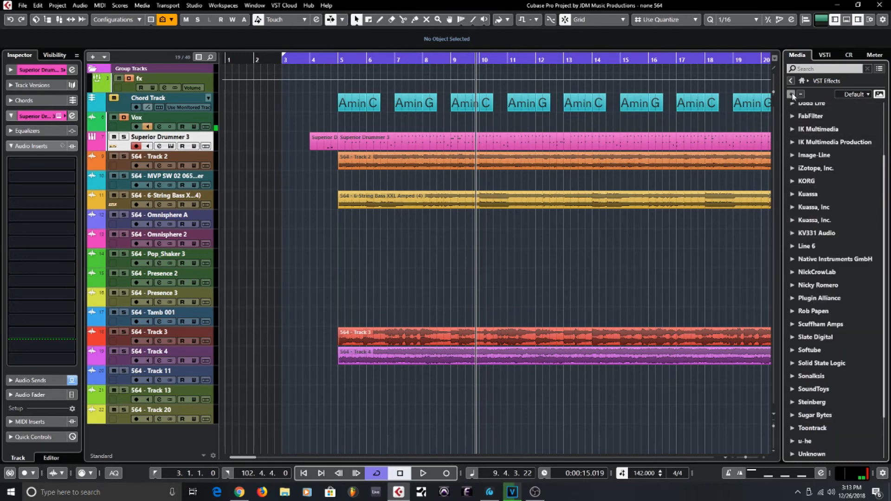
pyautogui.scroll(3, 866, 281)
pyautogui.scroll(-12, 866, 280)
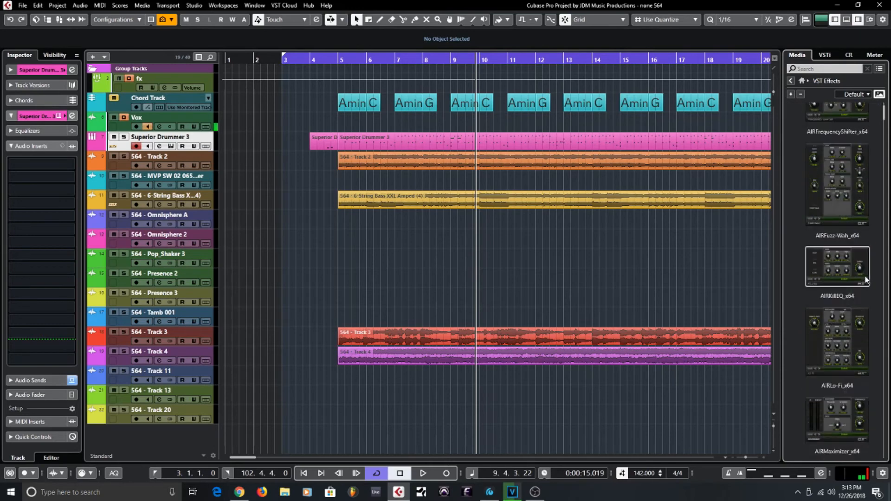
pyautogui.scroll(-8, 866, 274)
pyautogui.scroll(-15, 867, 269)
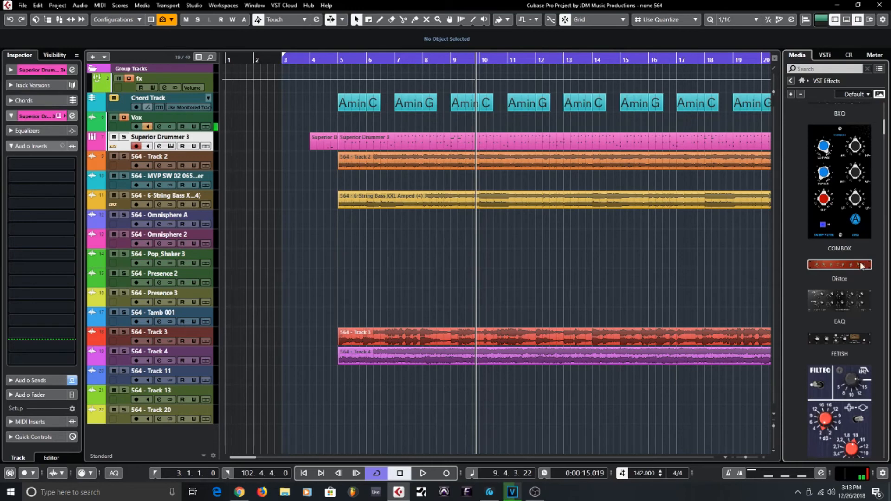
pyautogui.scroll(-8, 861, 265)
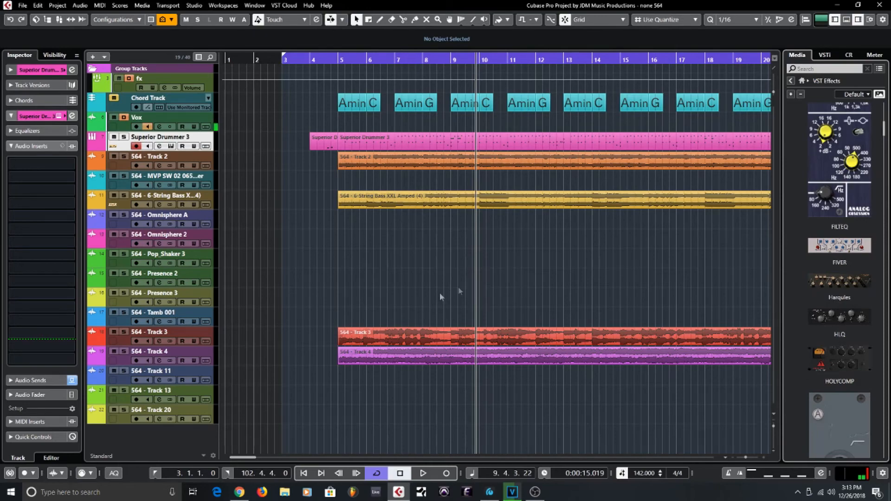
# Step: Open the MixConsole, inspect the TR5 CSR Room reverb inserted on the fx group channel, and close both the plug-in and the mixer
pyautogui.press('F3')
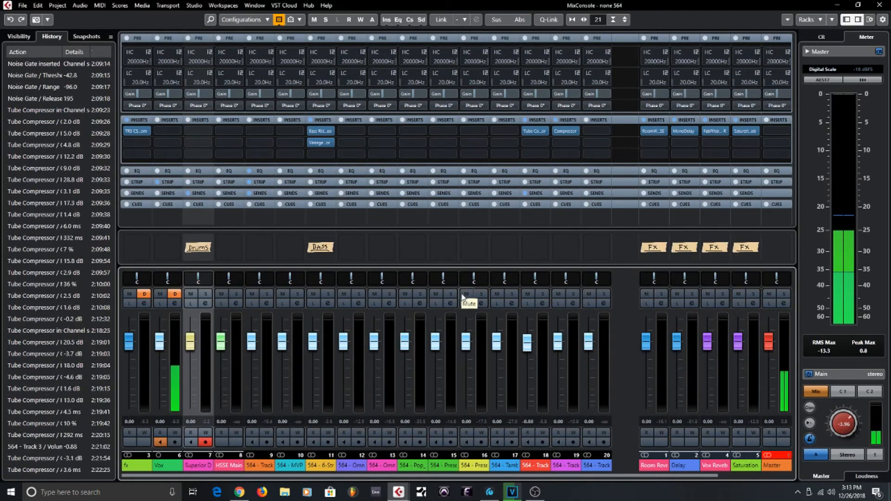
pyautogui.click(772, 458)
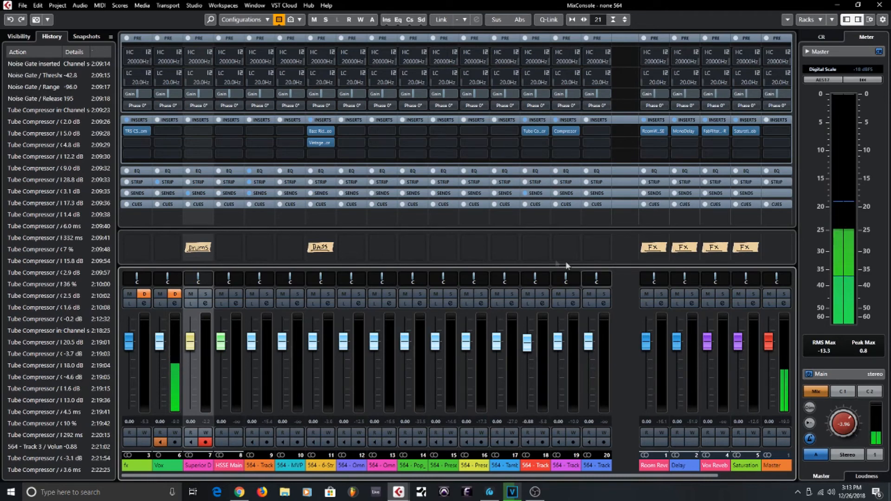
pyautogui.click(135, 132)
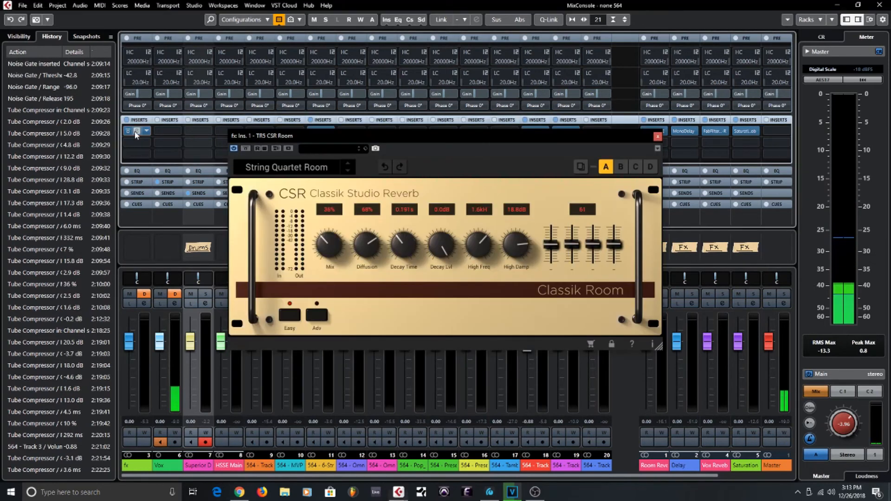
pyautogui.click(136, 132)
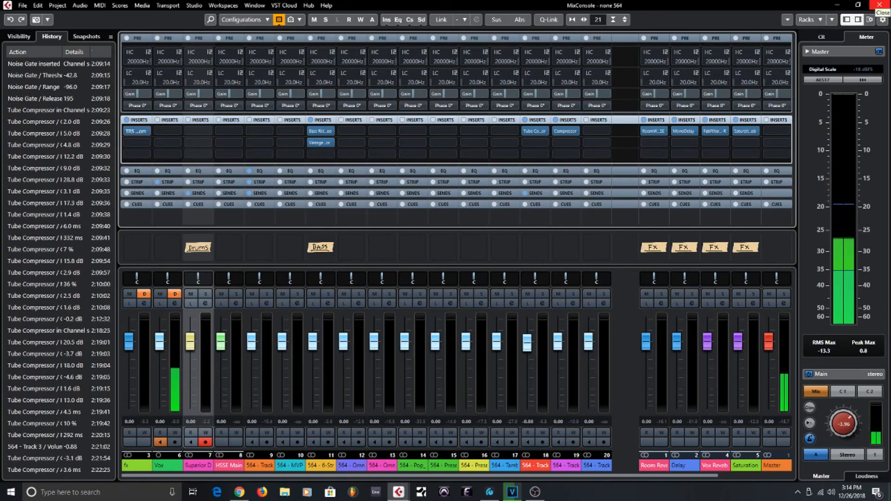
pyautogui.click(878, 7)
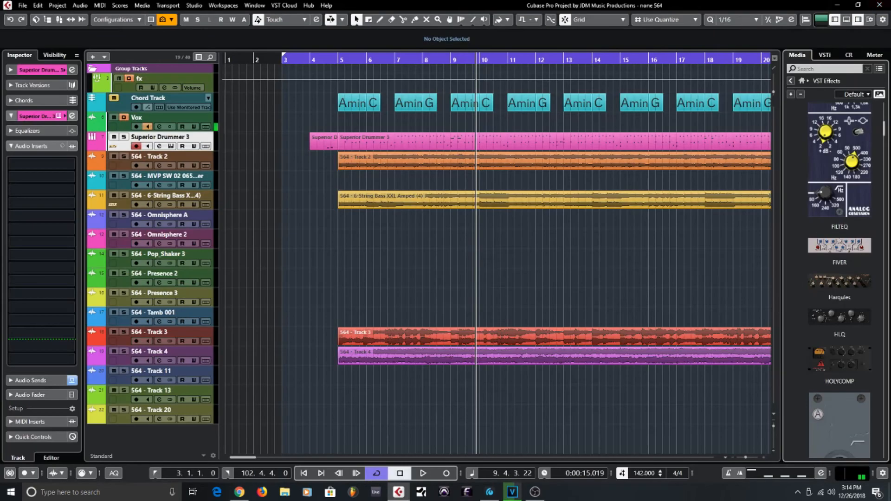
# Step: Show the audio sends of Superior Drummer 3 and place the project cursor at the start of bar 3
pyautogui.click(308, 61)
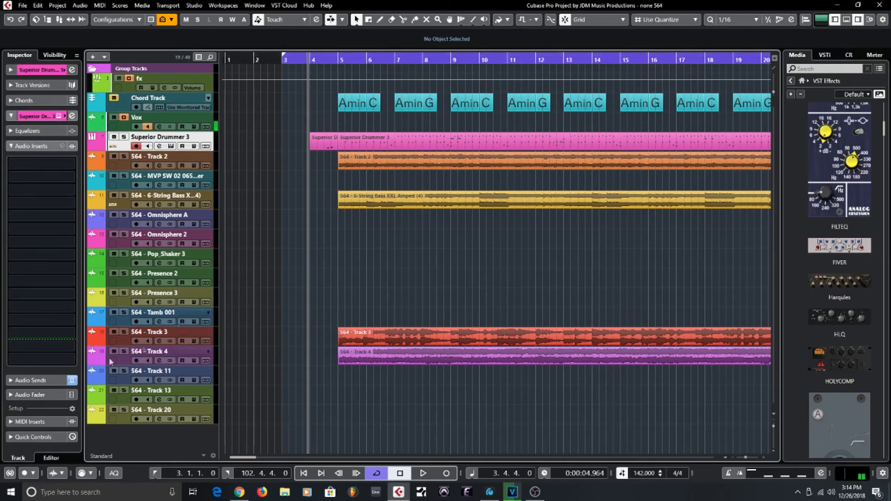
pyautogui.click(60, 377)
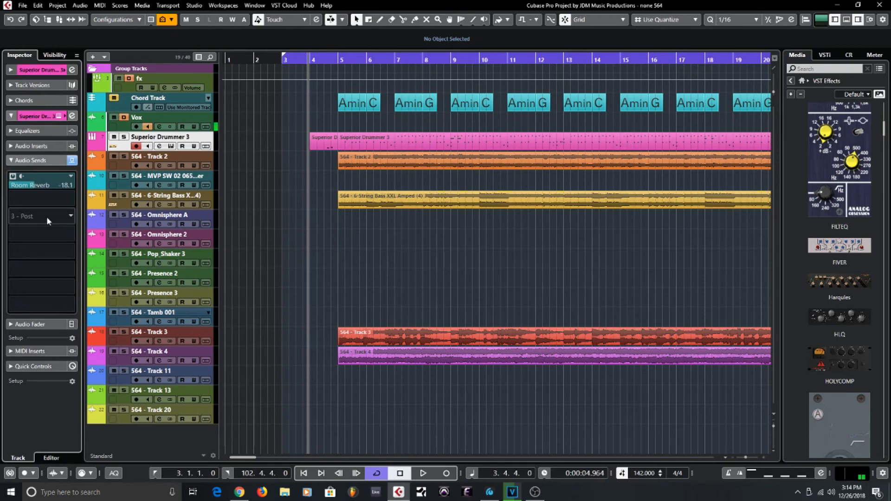
pyautogui.click(283, 59)
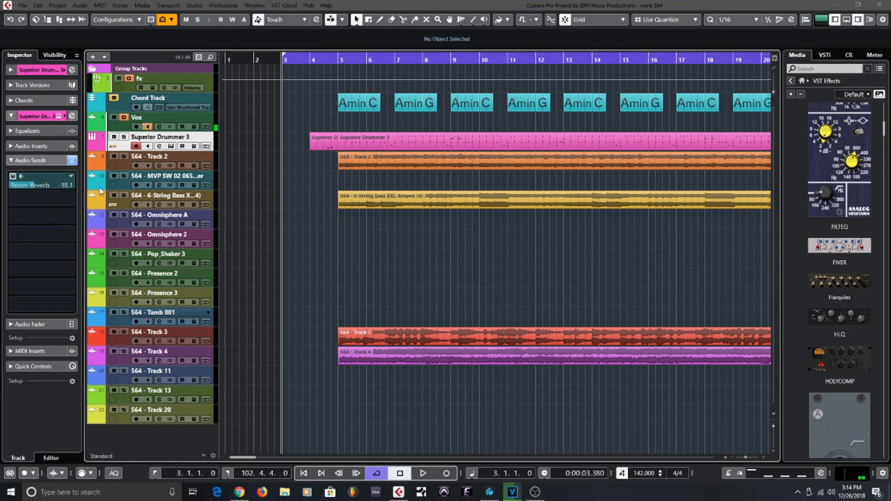
# Step: Inspect the insert plug-ins on the Vox Reverb, Saturation and Room Reverb channels in the MixConsole, close it and show Superior Drummer 3's audio inserts
pyautogui.press('F3')
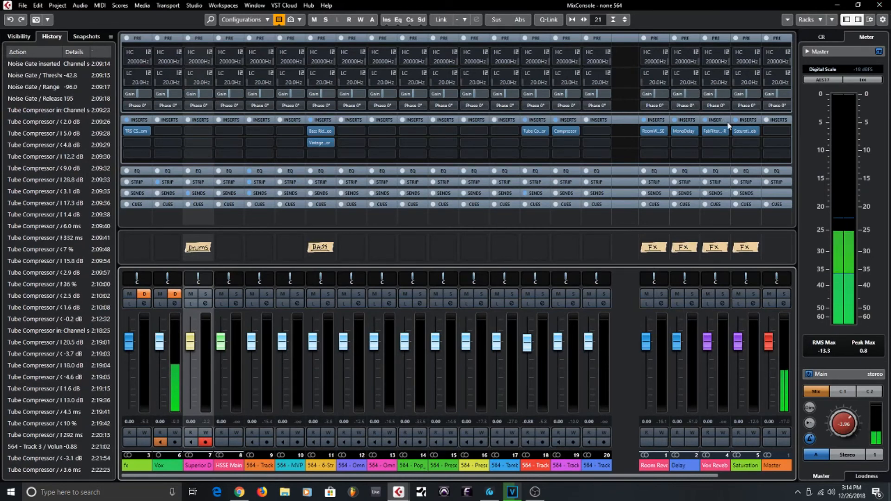
pyautogui.click(715, 132)
pyautogui.click(715, 131)
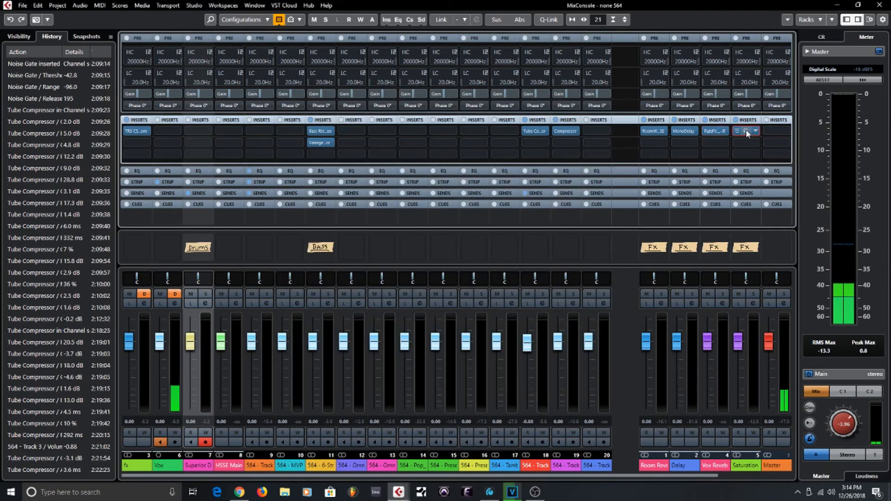
pyautogui.click(745, 131)
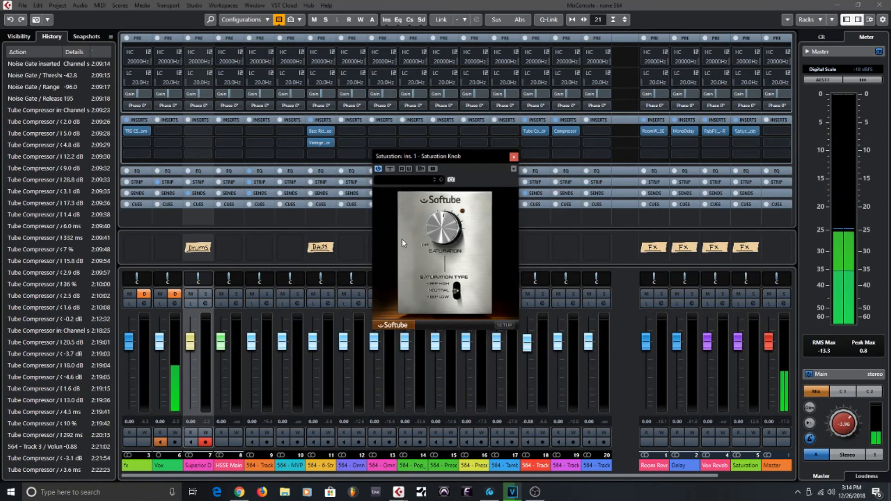
pyautogui.click(656, 130)
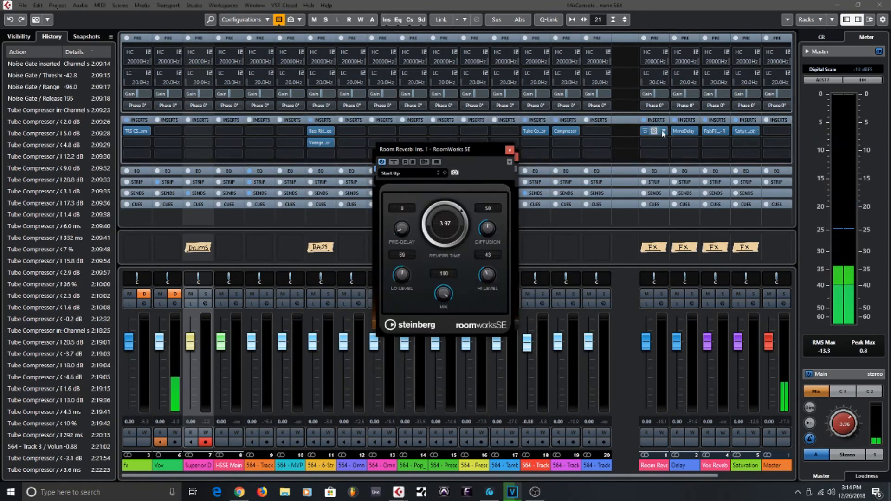
pyautogui.click(653, 131)
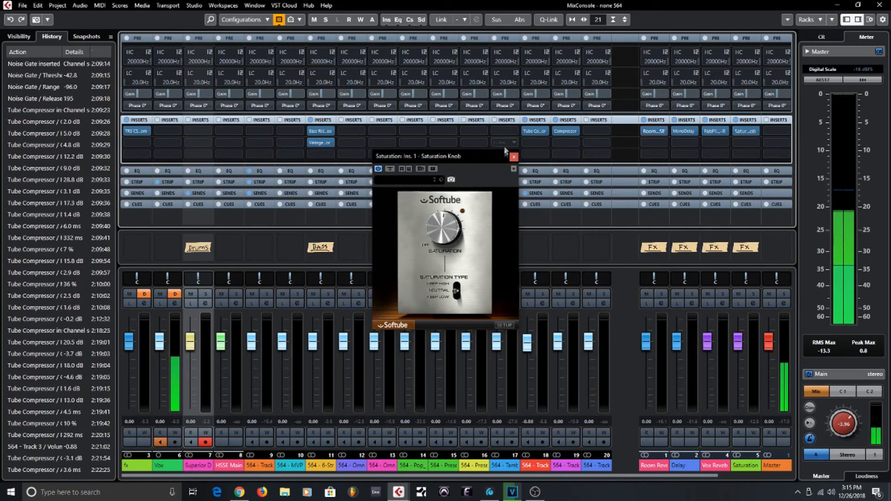
pyautogui.click(514, 157)
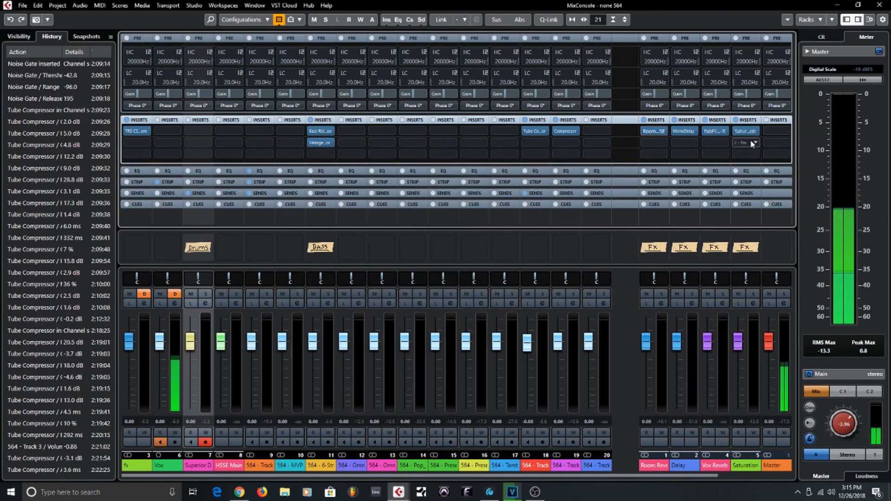
pyautogui.click(879, 5)
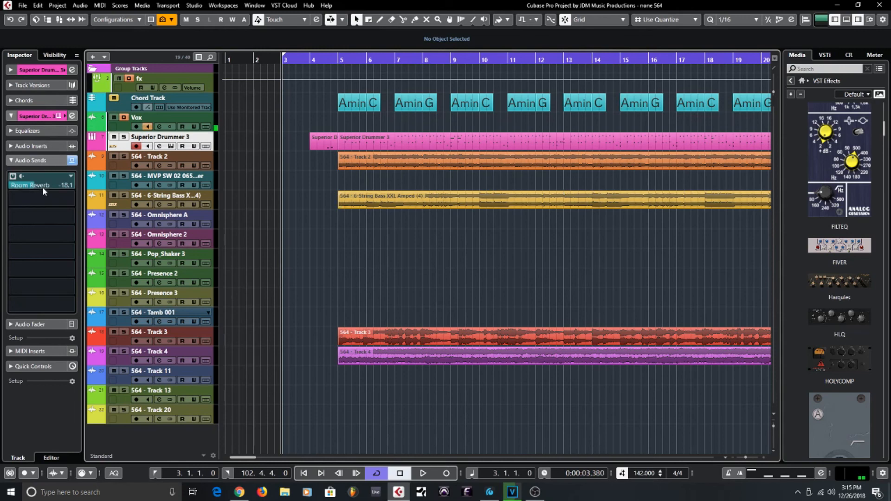
pyautogui.click(46, 146)
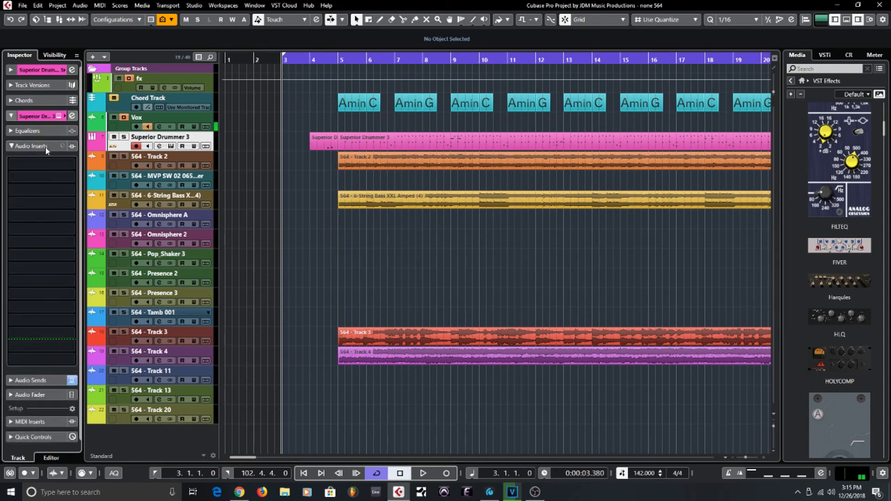